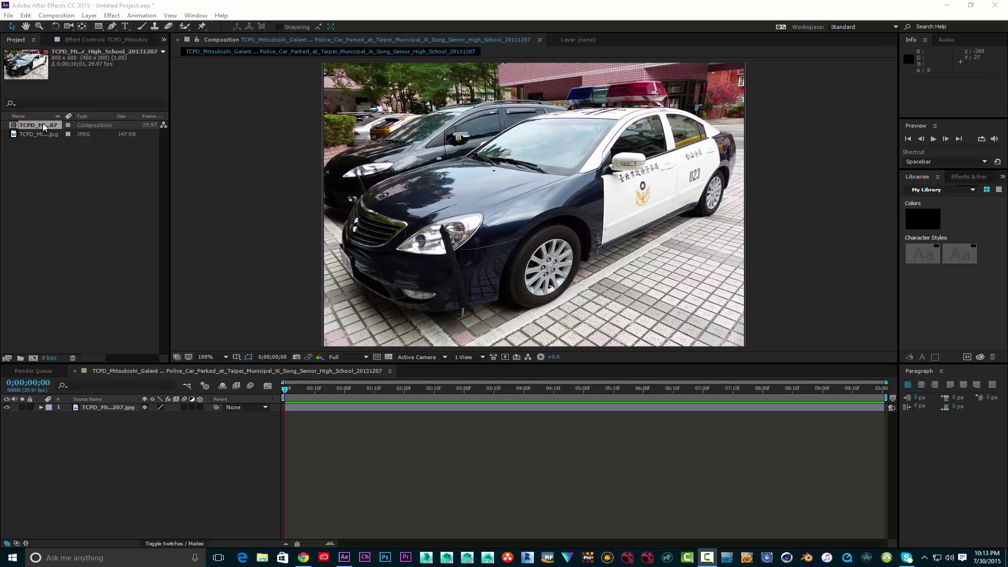
# Build a new 800x600, 29.97 fps composition from the police car JPEG
pyautogui.moveTo(39, 134); pyautogui.dragTo(33, 357)
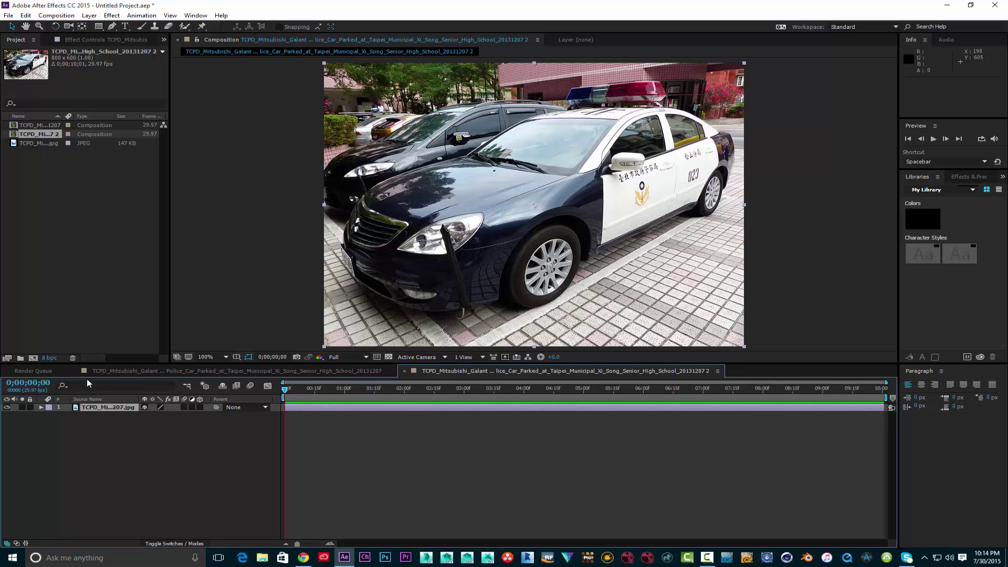
# Add a new solid layer coloured pure black above the police car photo
pyautogui.rightClick(98, 439)
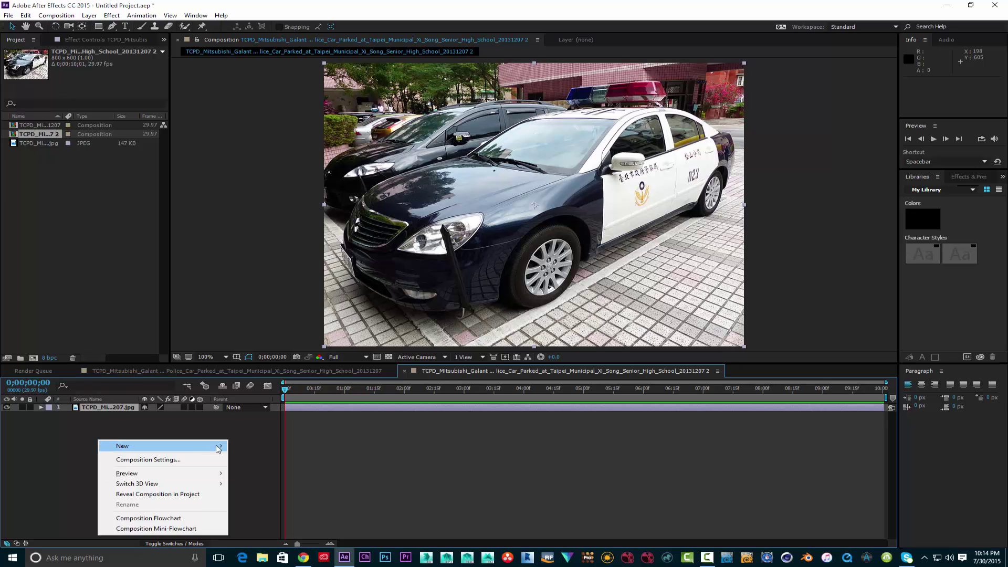
pyautogui.moveTo(218, 449)
pyautogui.click(251, 470)
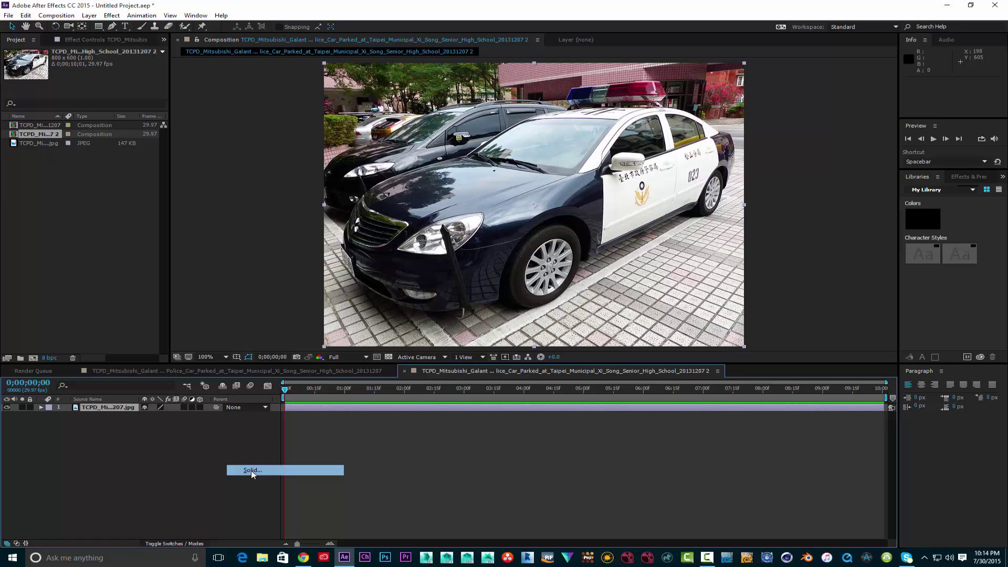
pyautogui.click(500, 336)
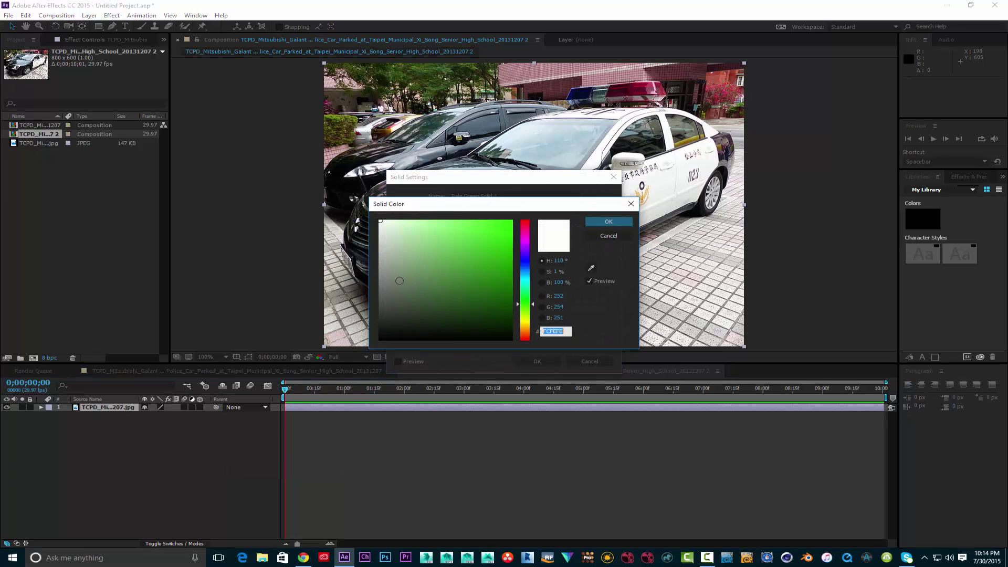
pyautogui.moveTo(380, 235); pyautogui.dragTo(375, 349)
pyautogui.click(606, 222)
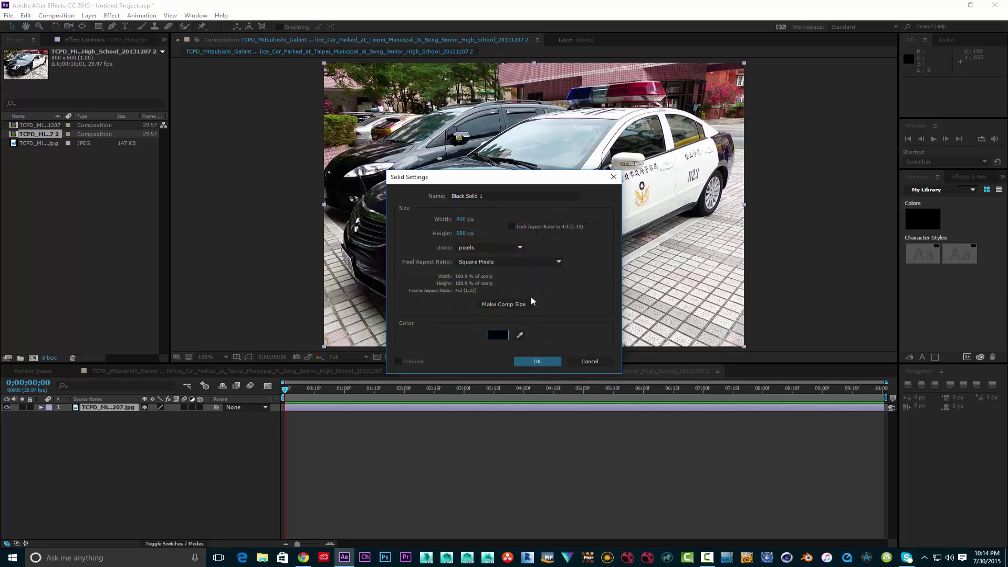
pyautogui.click(544, 361)
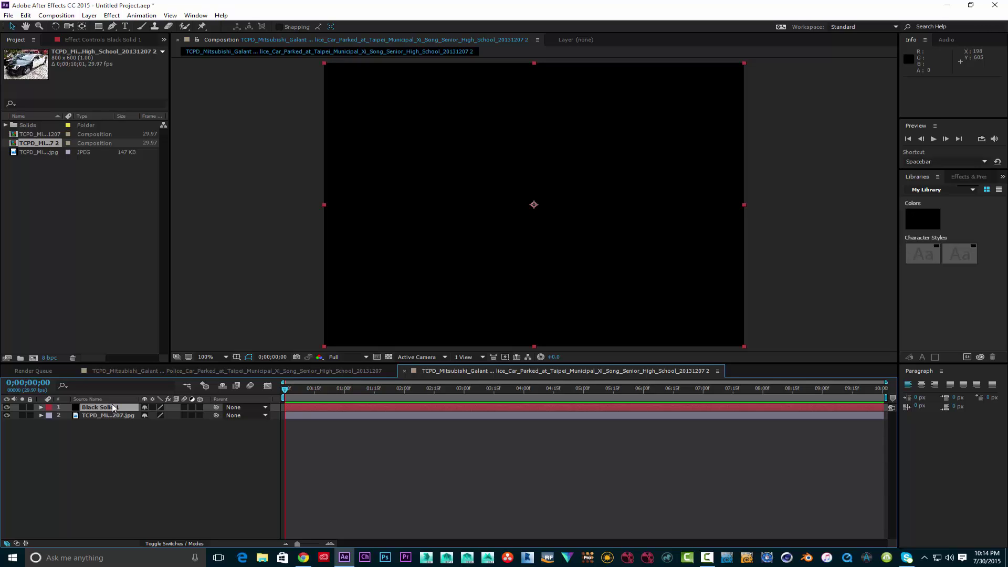
# Lower the black solid's opacity to 35% so the photo shows through
pyautogui.press('End')
pyautogui.click(40, 408)
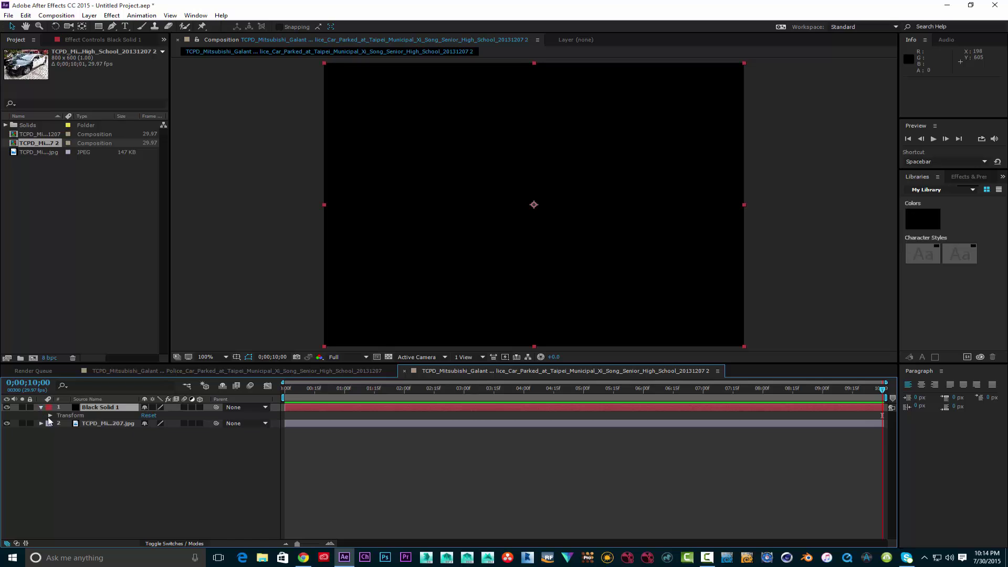
pyautogui.click(50, 415)
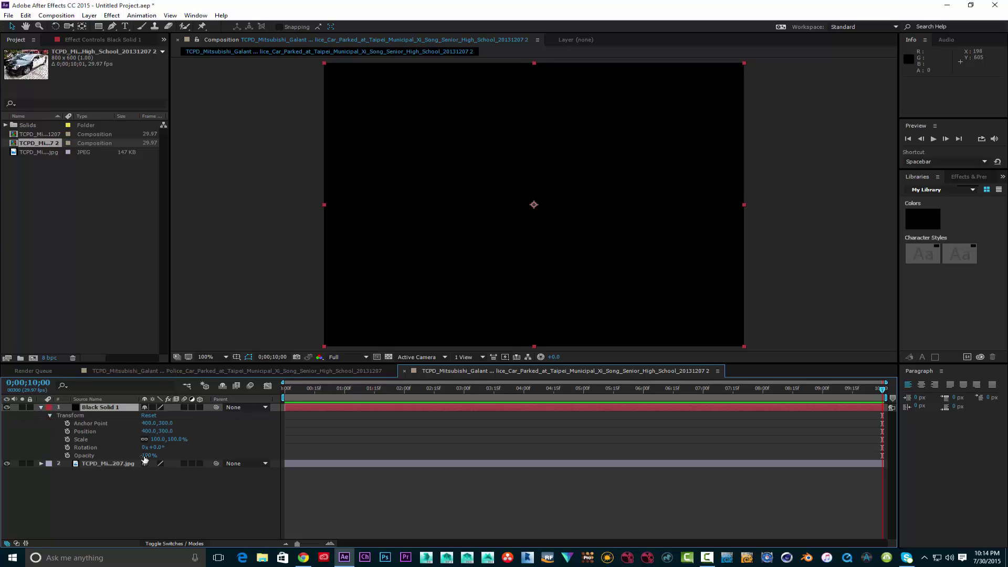
pyautogui.moveTo(147, 456); pyautogui.dragTo(114, 450)
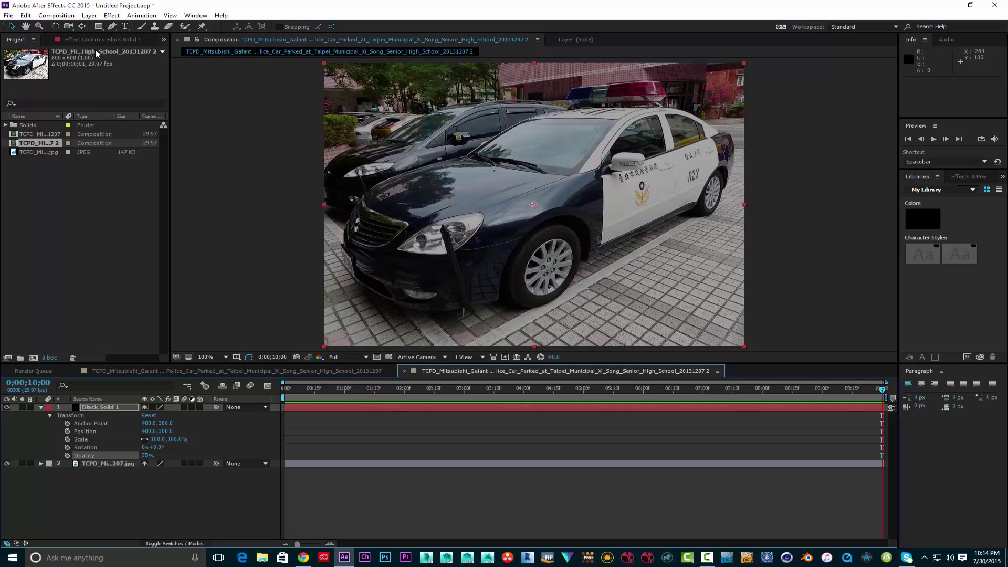
# With the Pen tool at 200% zoom, place mask points along the headlight, hood, windshield and roof
pyautogui.click(112, 27)
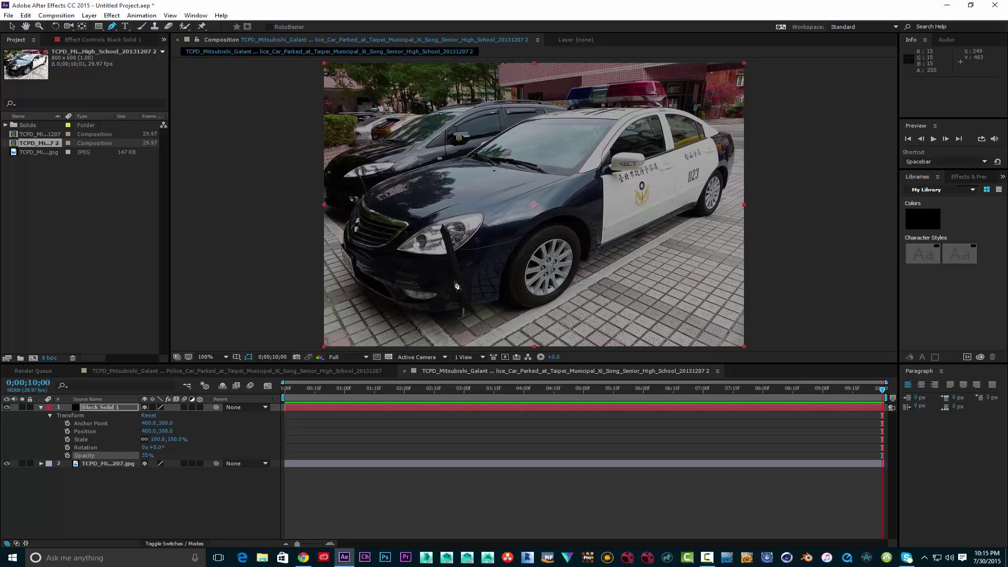
pyautogui.press('.')
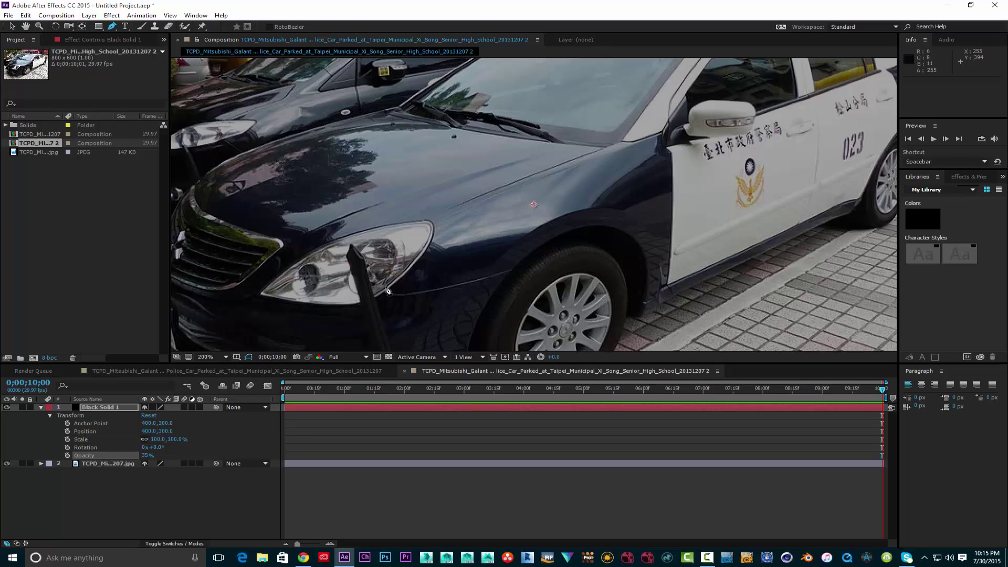
pyautogui.click(260, 291)
pyautogui.moveTo(323, 246); pyautogui.dragTo(333, 241)
pyautogui.click(379, 227)
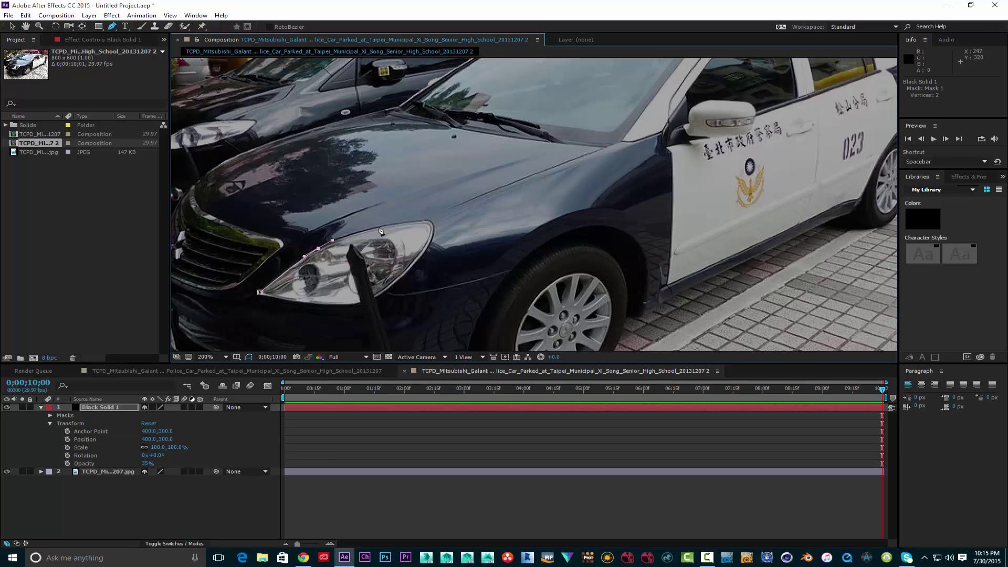
pyautogui.click(428, 220)
pyautogui.click(621, 141)
pyautogui.moveTo(651, 106); pyautogui.dragTo(585, 220)
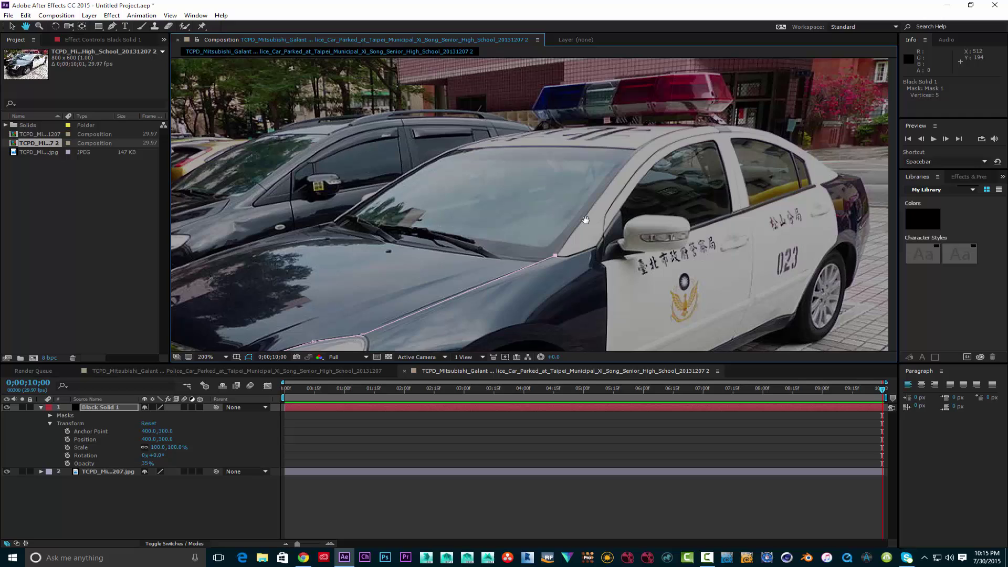
pyautogui.click(607, 187)
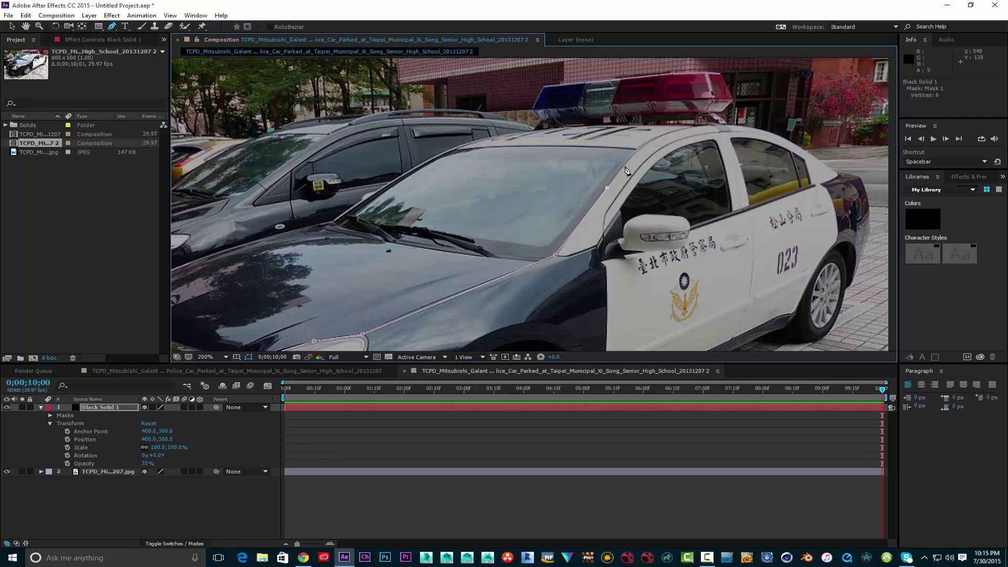
pyautogui.click(633, 155)
pyautogui.click(701, 125)
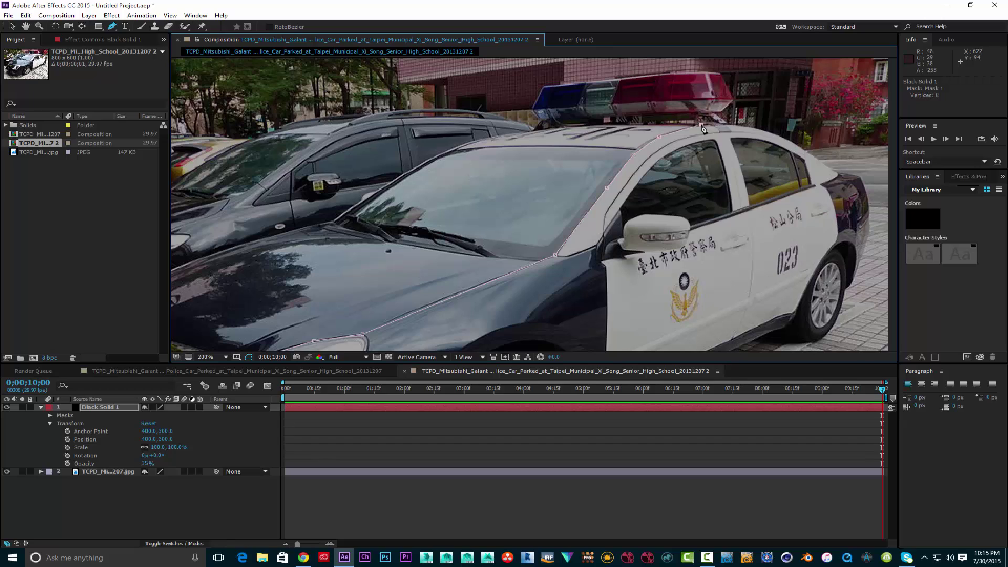
pyautogui.click(733, 125)
pyautogui.click(770, 131)
# Continue the mask down the rear window, car rear, rear wheel and rocker panel
pyautogui.click(811, 154)
pyautogui.click(838, 173)
pyautogui.click(861, 179)
pyautogui.click(870, 213)
pyautogui.click(869, 240)
pyautogui.click(855, 258)
pyautogui.click(849, 284)
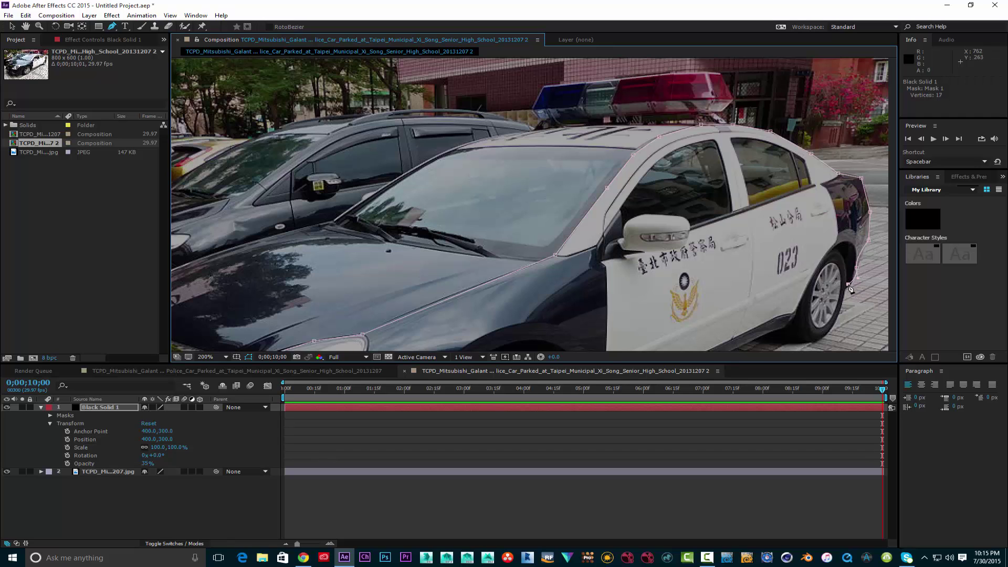
pyautogui.moveTo(817, 225); pyautogui.dragTo(781, 140)
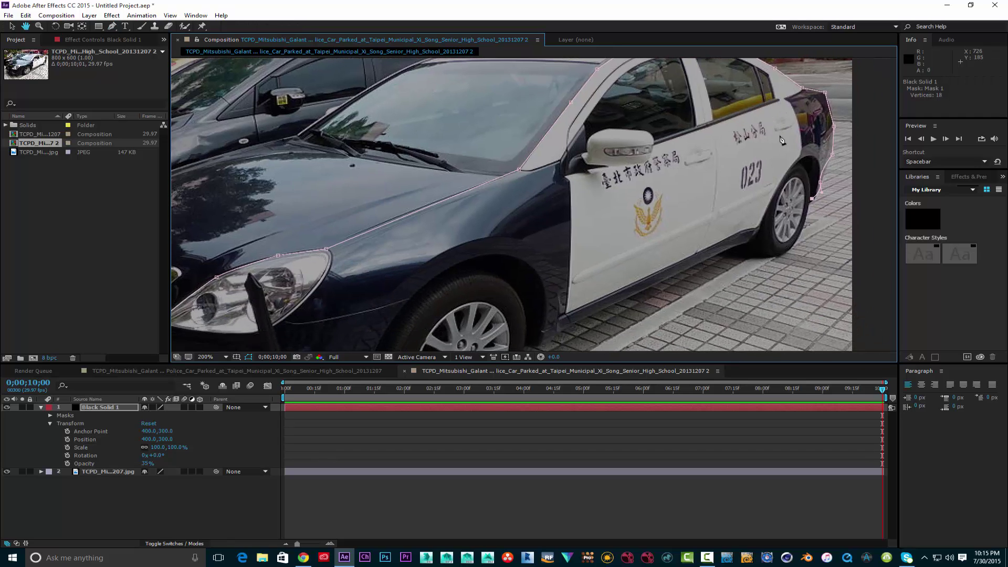
pyautogui.click(808, 209)
pyautogui.click(803, 226)
pyautogui.click(797, 240)
pyautogui.click(790, 249)
pyautogui.click(773, 253)
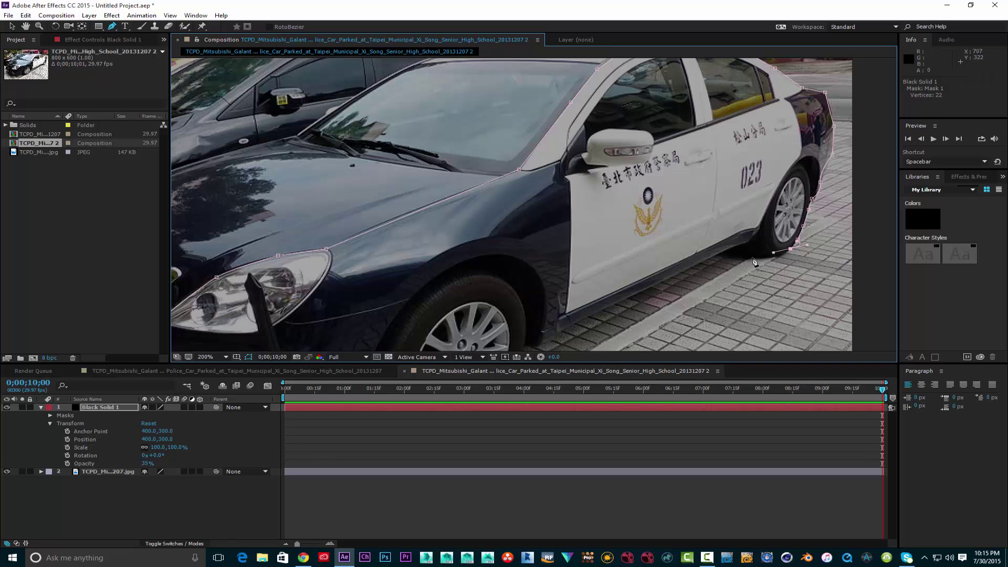
pyautogui.click(751, 257)
pyautogui.click(718, 255)
# Trace around the front wheel and bumper and close the 39-vertex mask
pyautogui.click(536, 345)
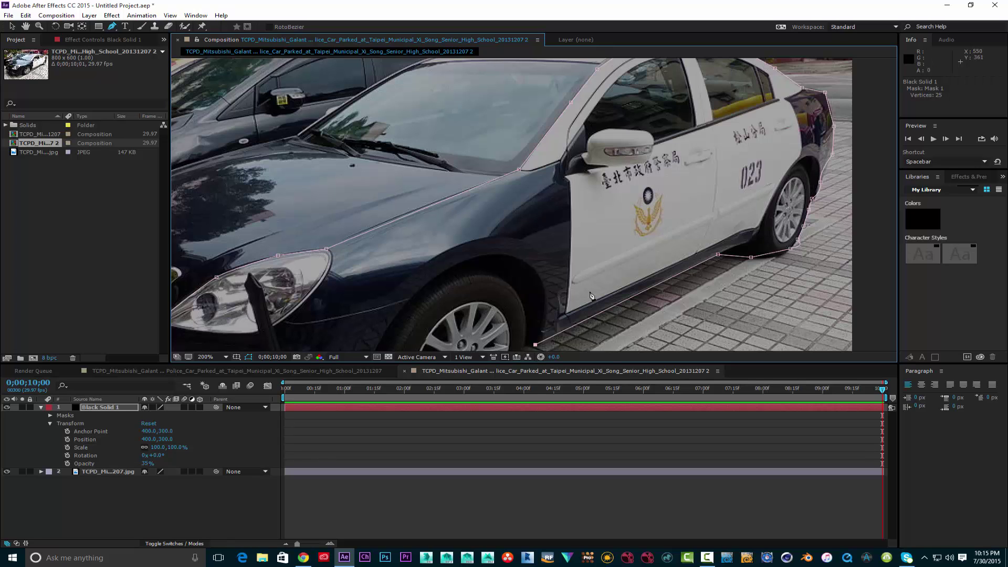
pyautogui.moveTo(537, 345); pyautogui.dragTo(551, 258)
pyautogui.click(541, 269)
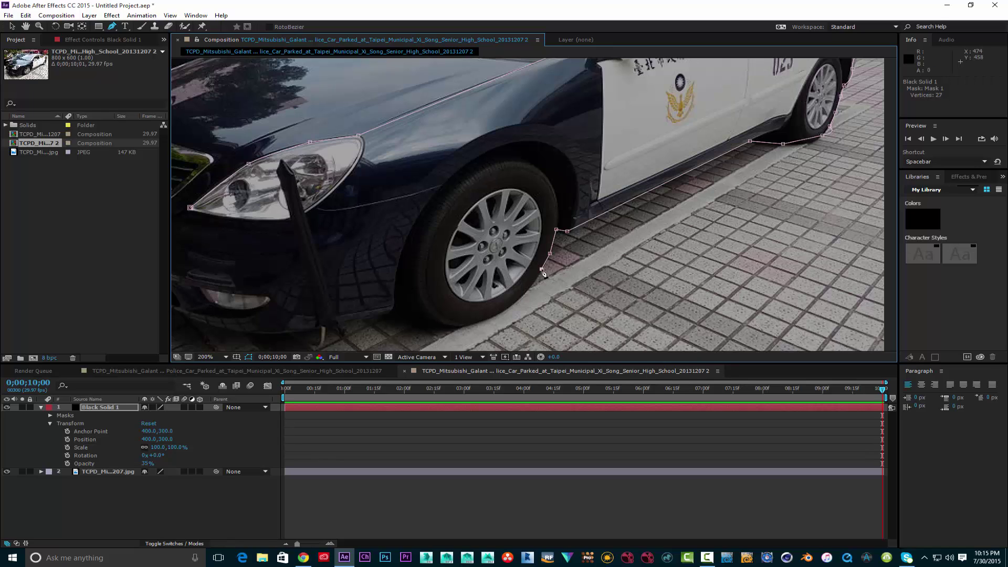
pyautogui.click(524, 295)
pyautogui.click(499, 313)
pyautogui.click(475, 324)
pyautogui.click(423, 323)
pyautogui.click(394, 313)
pyautogui.click(326, 322)
pyautogui.click(269, 327)
pyautogui.click(215, 312)
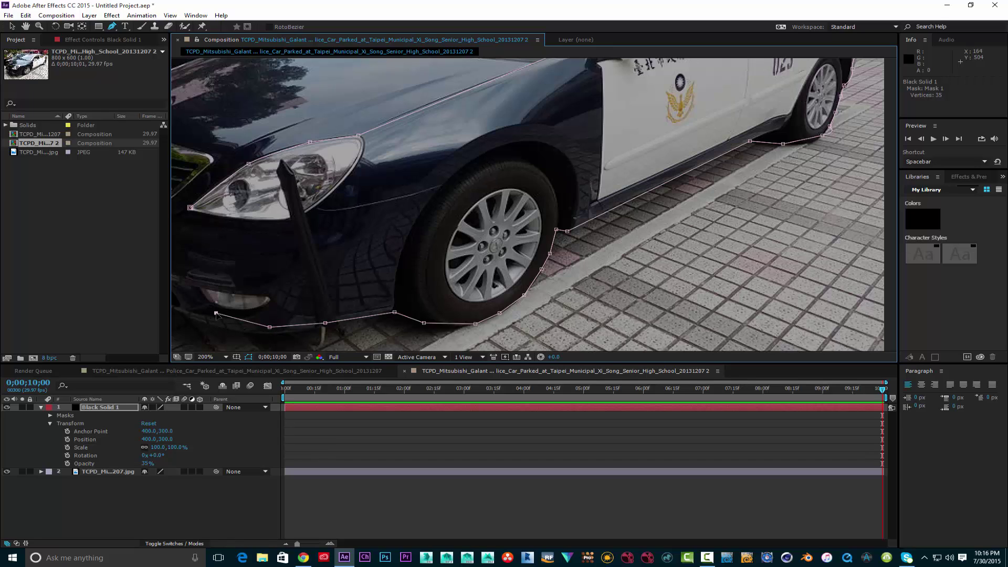
pyautogui.click(184, 288)
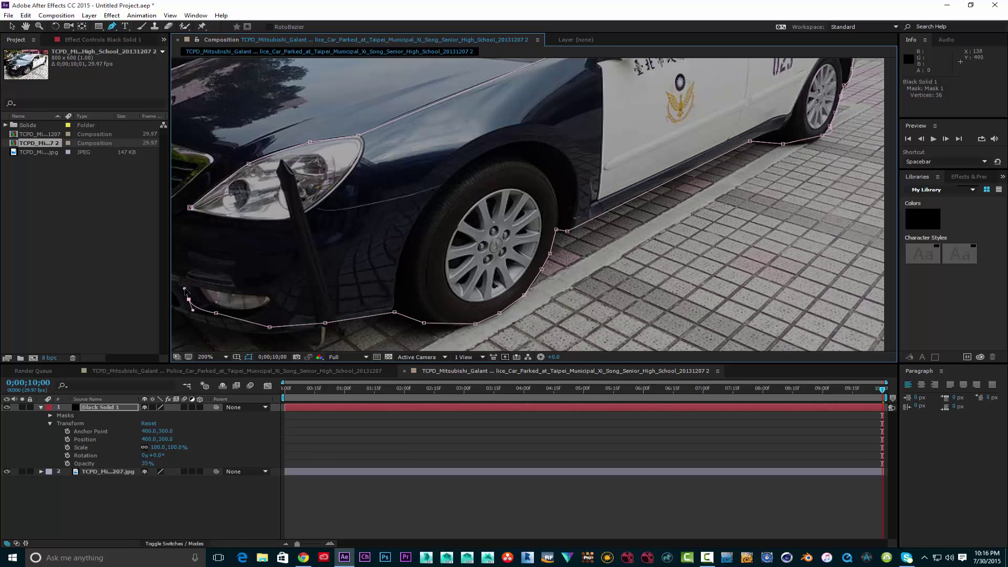
pyautogui.click(182, 258)
pyautogui.click(187, 236)
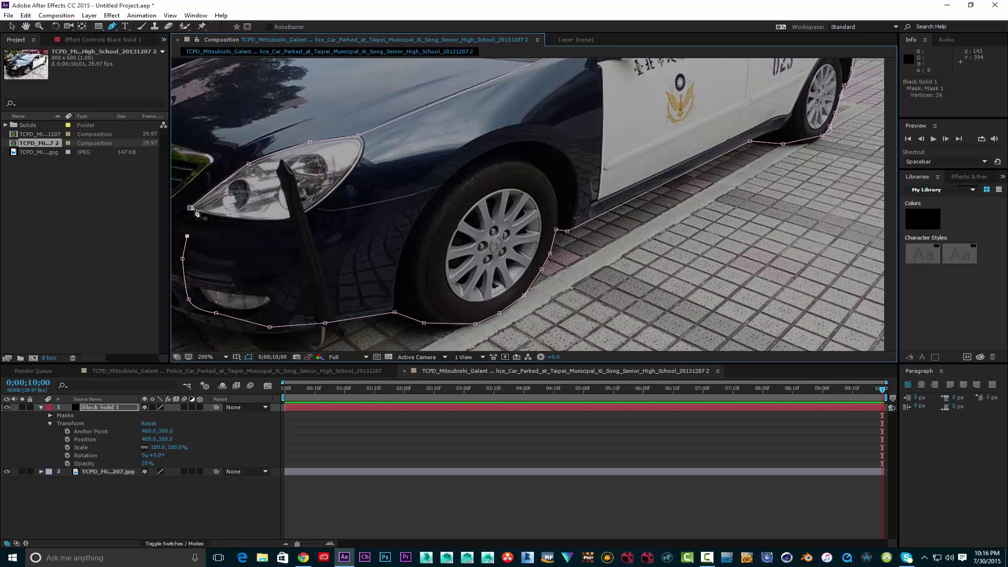
pyautogui.click(191, 208)
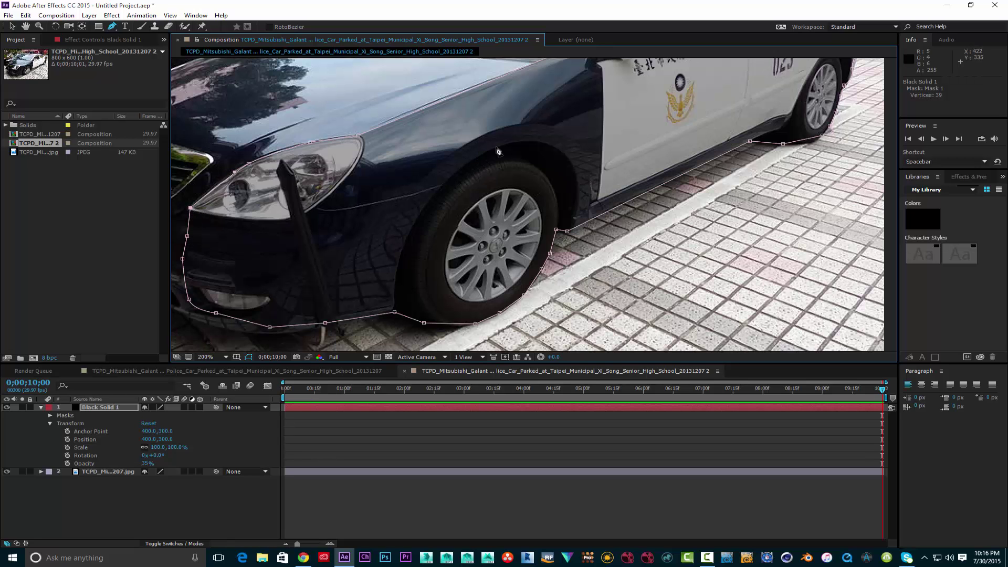
pyautogui.scroll(-4, 498, 152)
pyautogui.scroll(2, 498, 151)
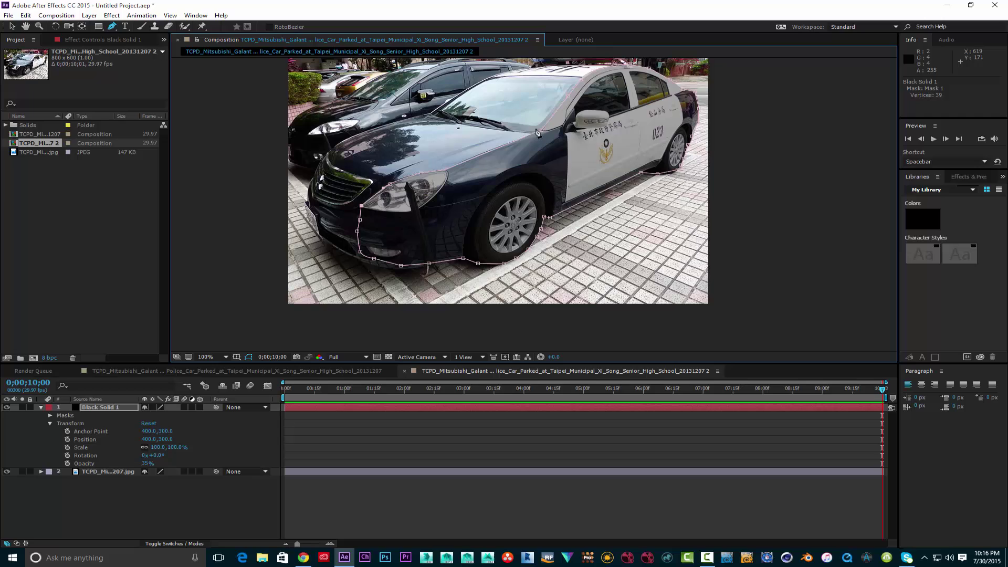
# Set the masked black solid's opacity to 100% and enable its 3D Layer switch
pyautogui.click(12, 27)
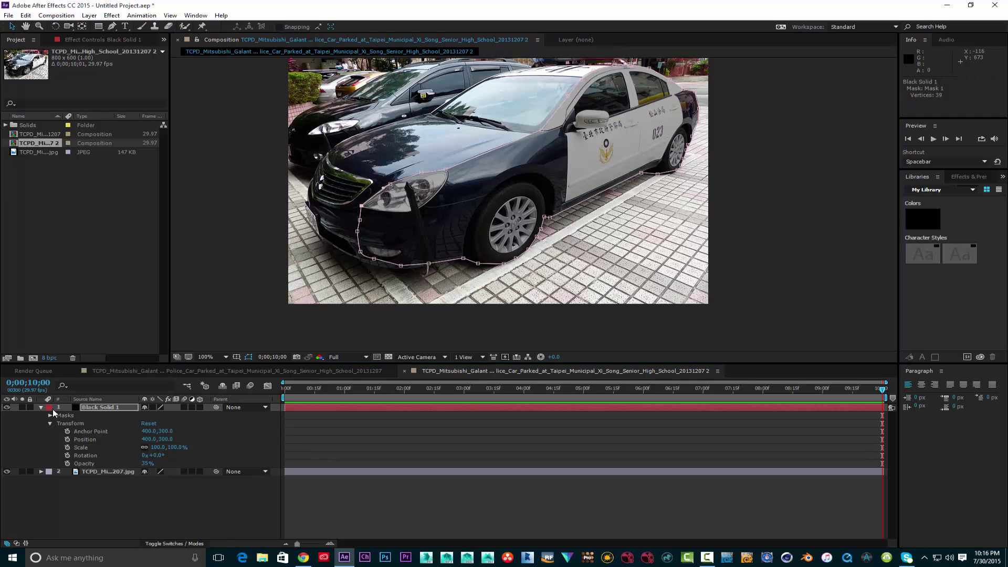
pyautogui.click(145, 465)
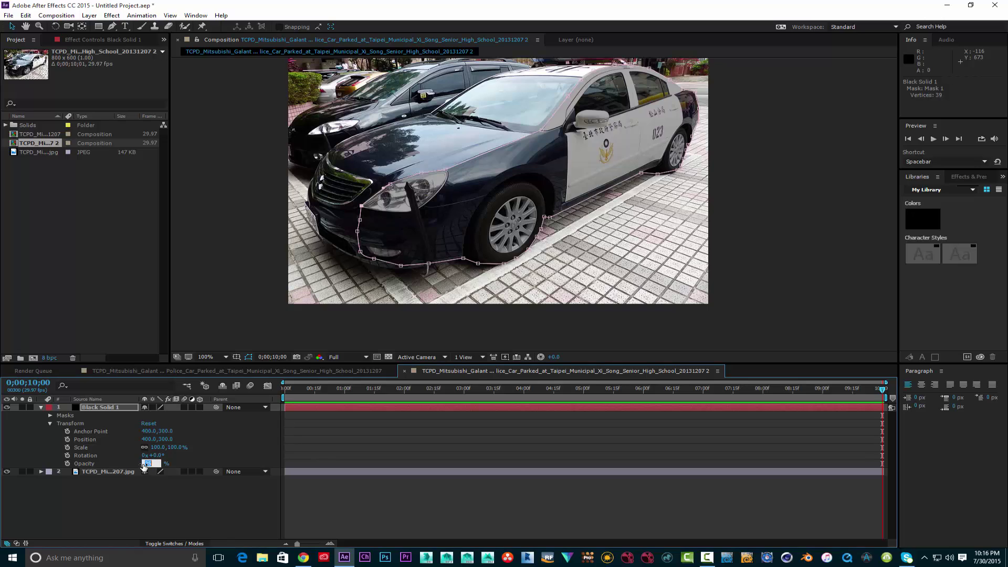
pyautogui.press('Return')
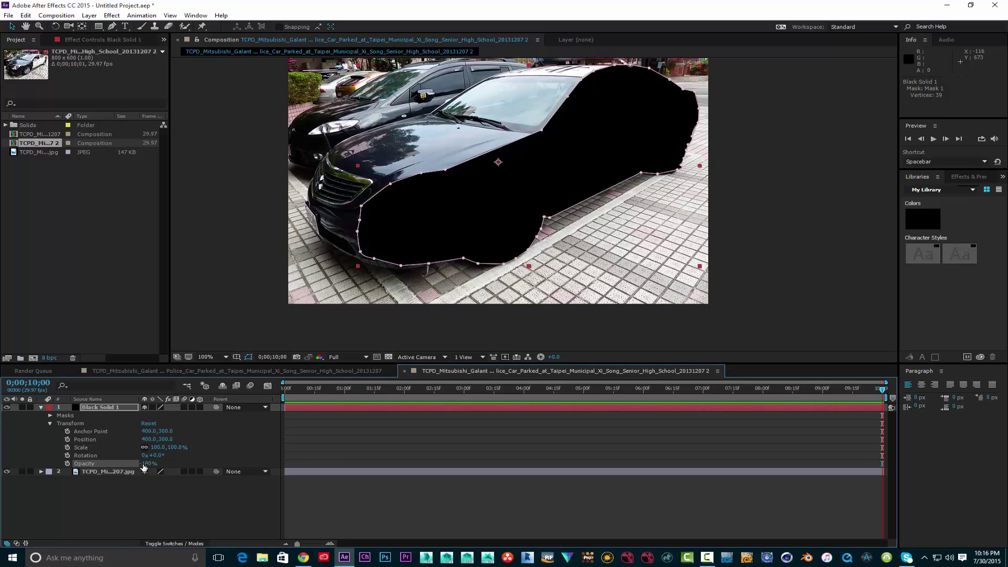
pyautogui.click(40, 408)
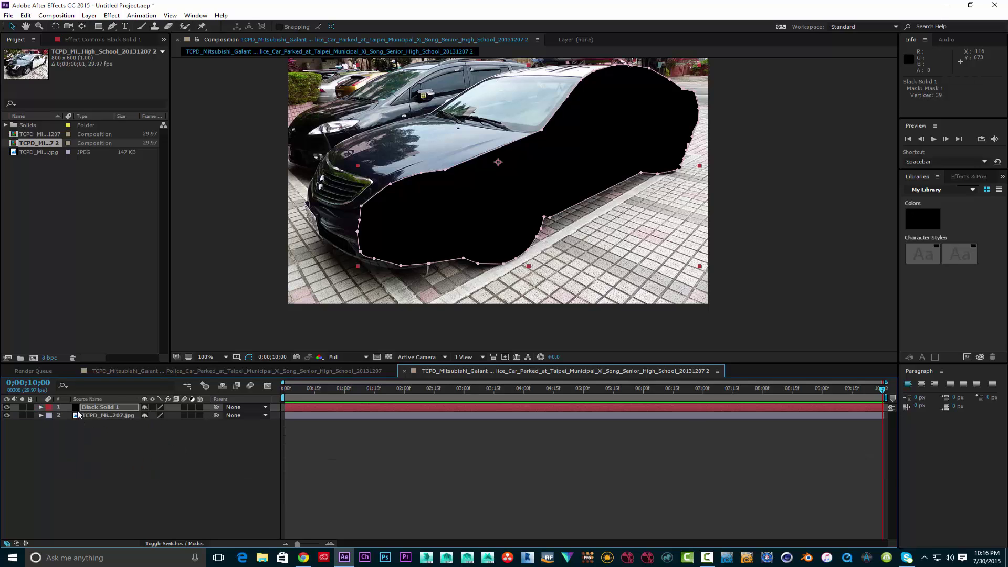
pyautogui.click(198, 407)
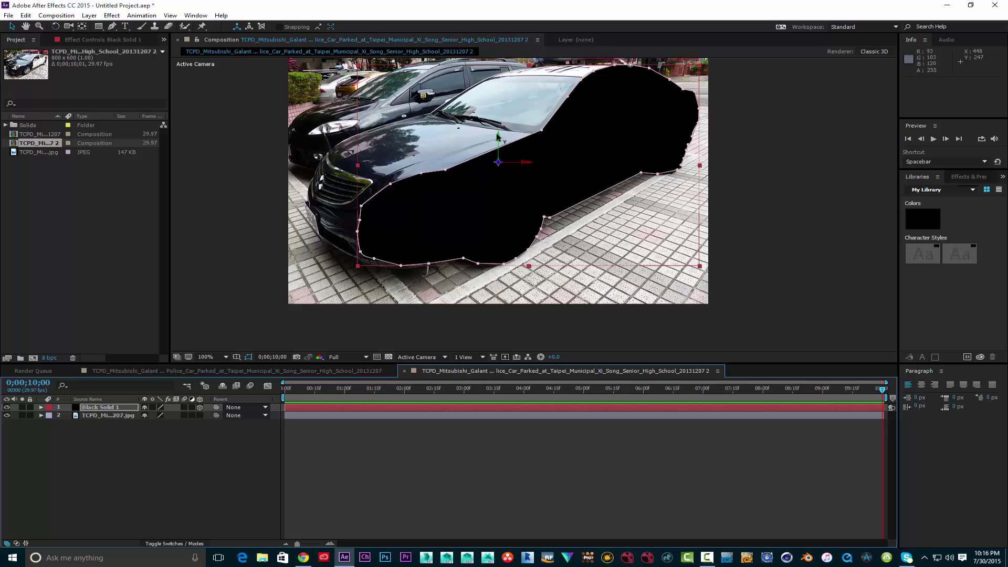
# Tilt the car-shaped solid in 3D and move it down onto the pavement
pyautogui.click(55, 26)
pyautogui.moveTo(508, 140); pyautogui.dragTo(394, 136)
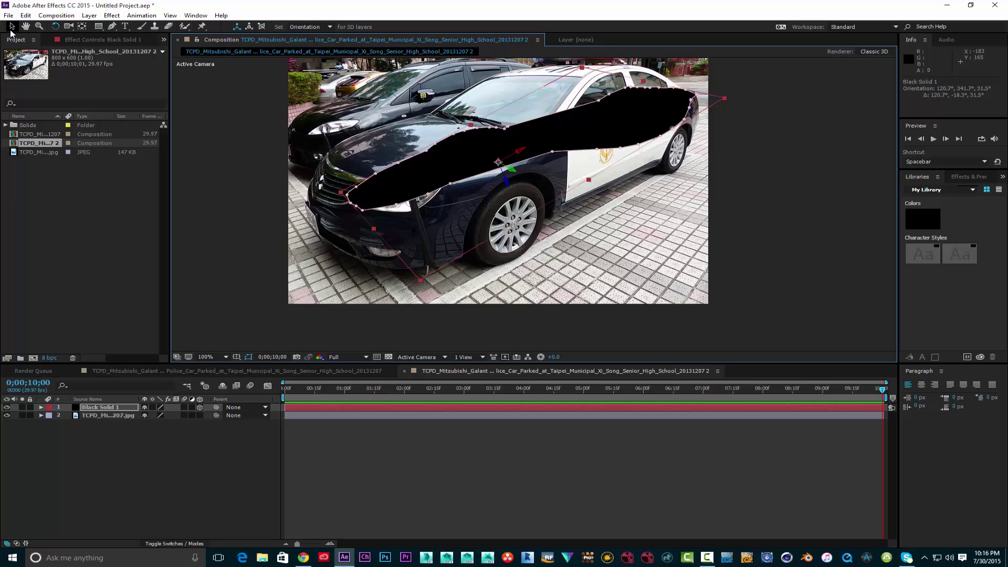
pyautogui.click(12, 26)
pyautogui.moveTo(555, 148); pyautogui.dragTo(627, 232)
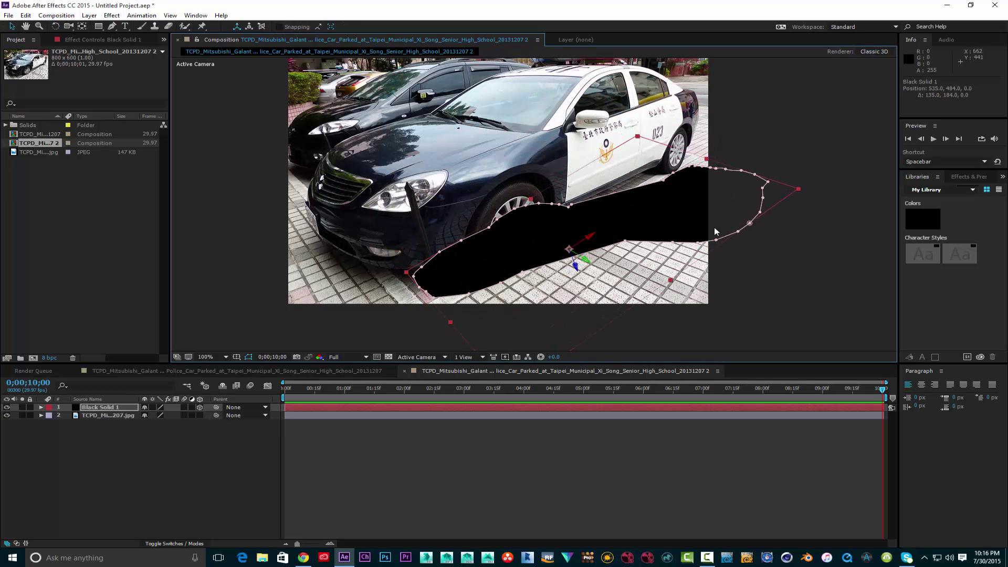
# Rotate the solid further toward the ground, reaching orientation 117.0°, 356.3°, 58.0°
pyautogui.press('w')
pyautogui.click(802, 192)
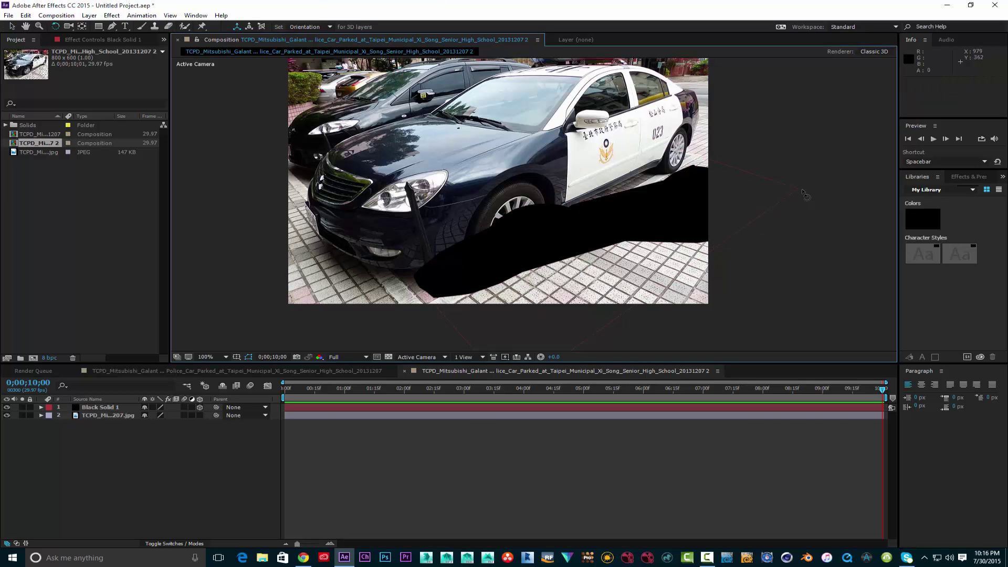
pyautogui.click(706, 206)
pyautogui.moveTo(786, 203); pyautogui.dragTo(614, 258)
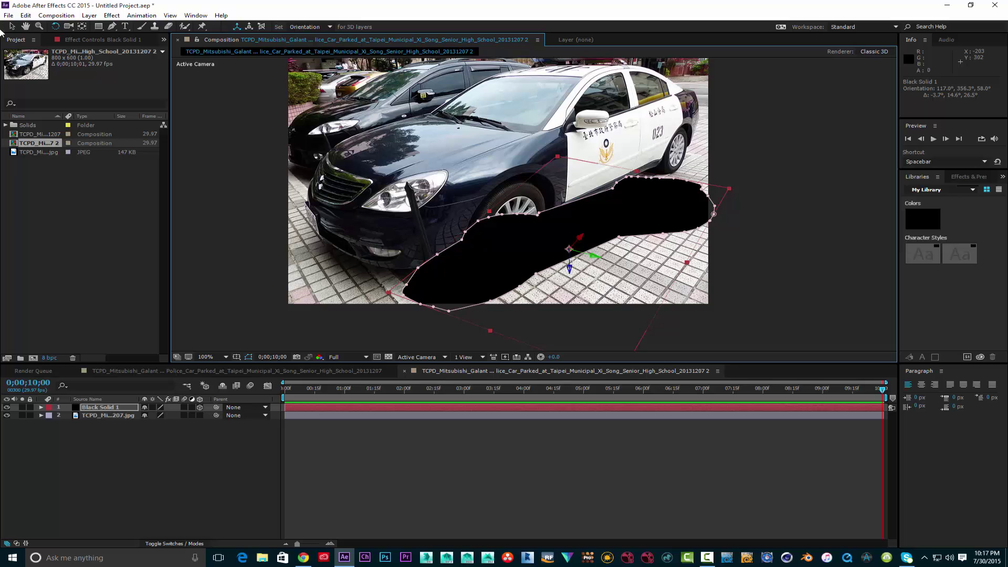
# Reposition the black solid sideways, vertically and back in depth beside the car
pyautogui.click(12, 25)
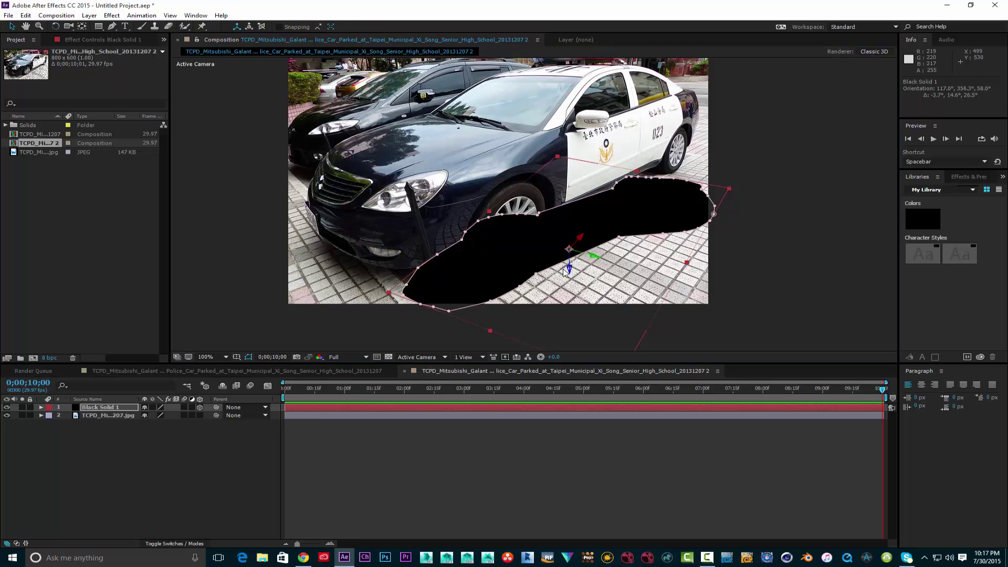
pyautogui.moveTo(614, 214); pyautogui.dragTo(678, 212)
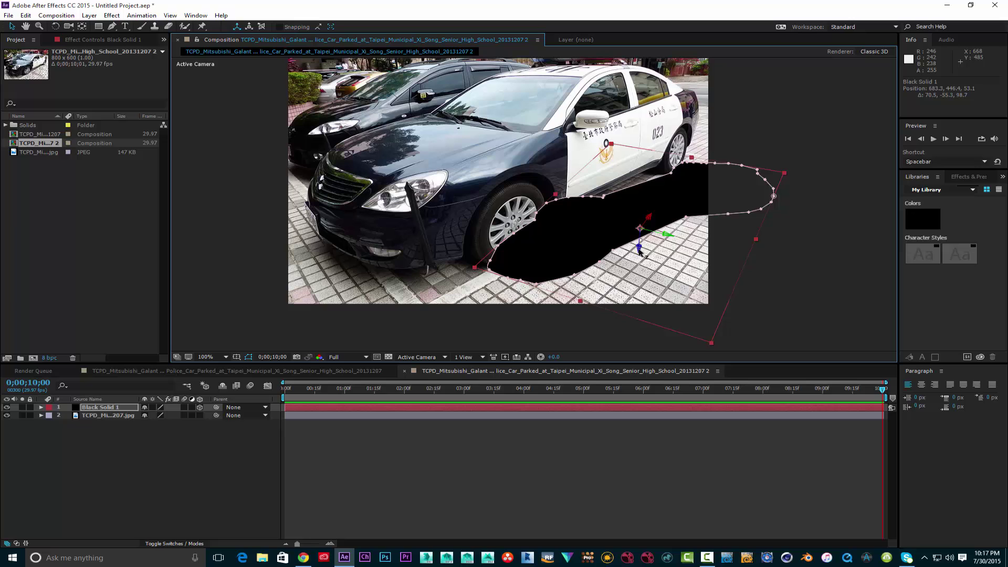
pyautogui.moveTo(640, 252); pyautogui.dragTo(647, 282)
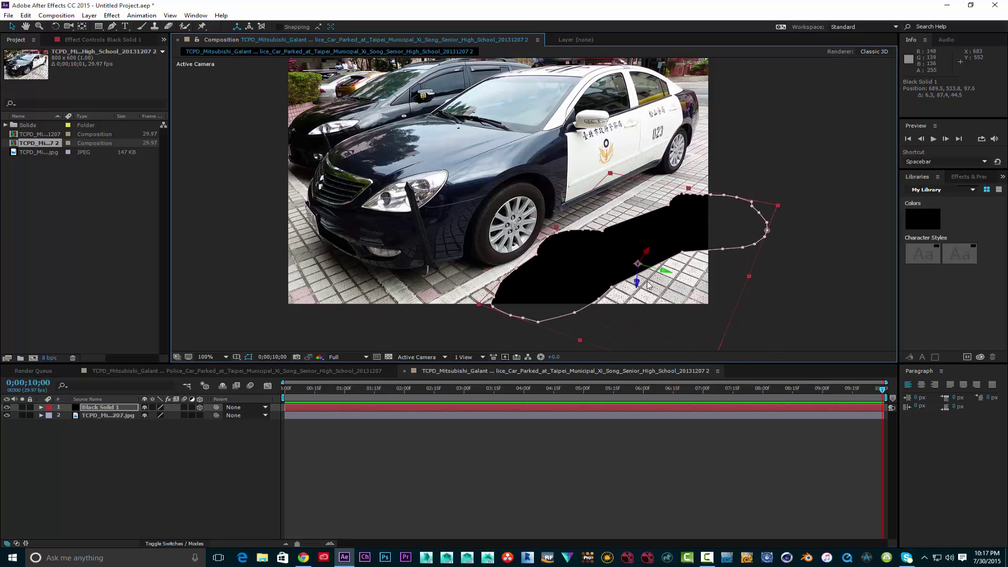
pyautogui.moveTo(592, 255); pyautogui.dragTo(604, 235)
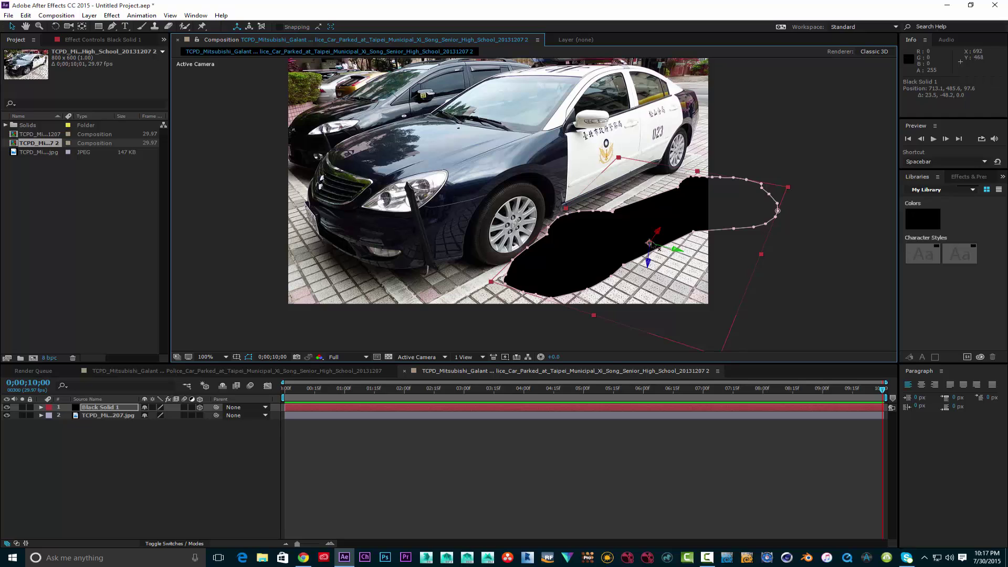
pyautogui.moveTo(656, 235); pyautogui.dragTo(633, 254)
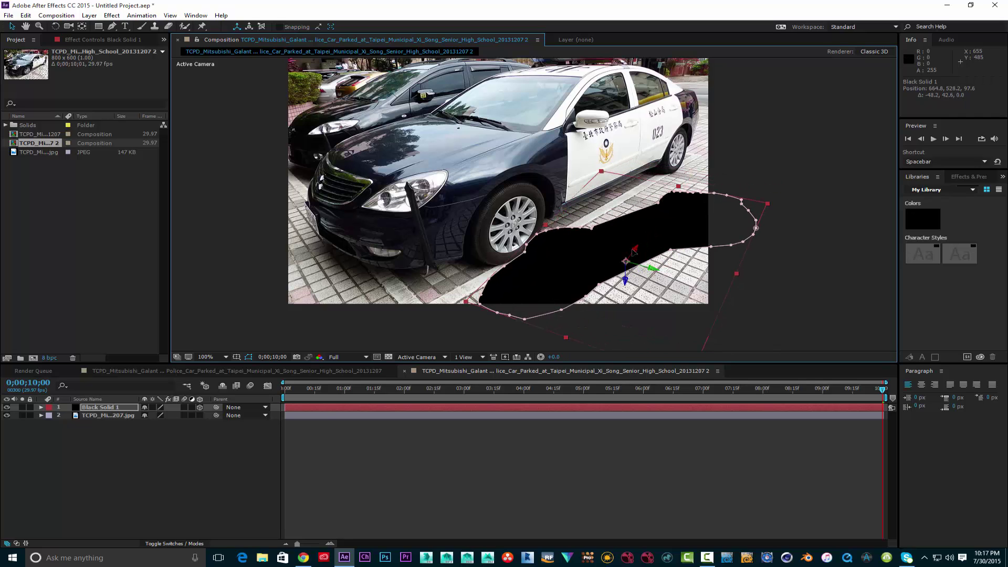
# Rotate the solid to match the pavement, at orientation 123.5°, 4.3°, 69.7°
pyautogui.click(55, 26)
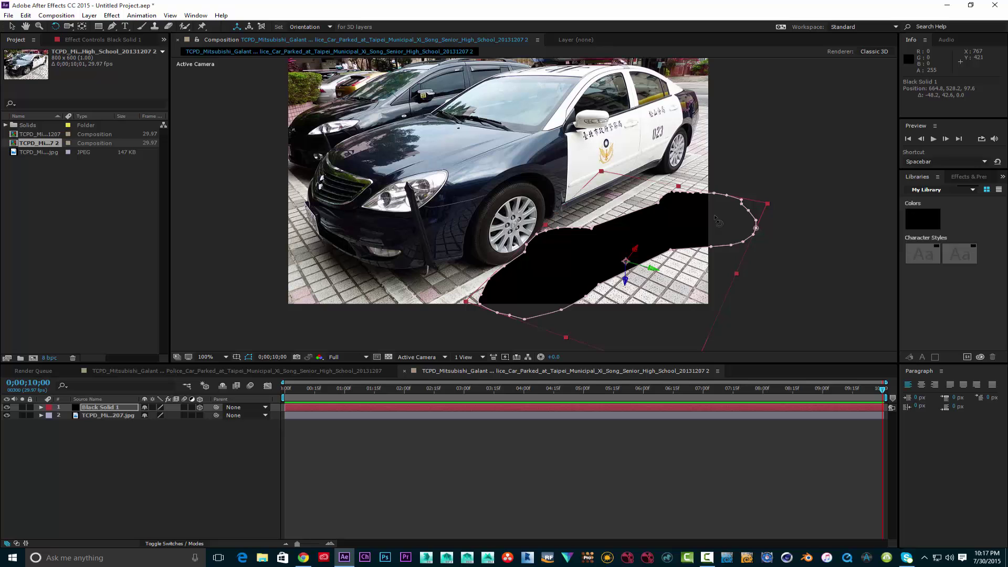
pyautogui.moveTo(742, 216); pyautogui.dragTo(746, 219)
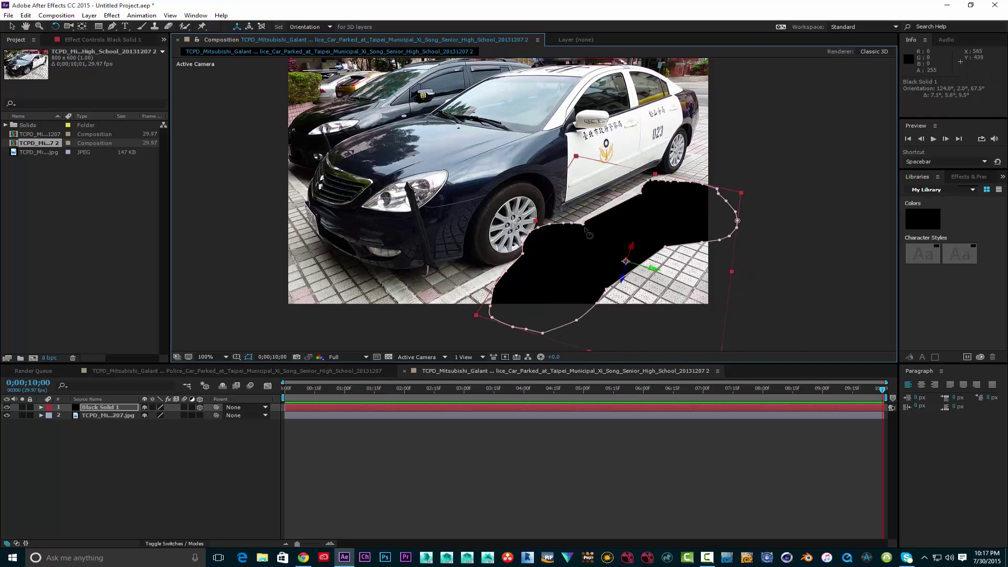
pyautogui.moveTo(587, 233); pyautogui.dragTo(585, 233)
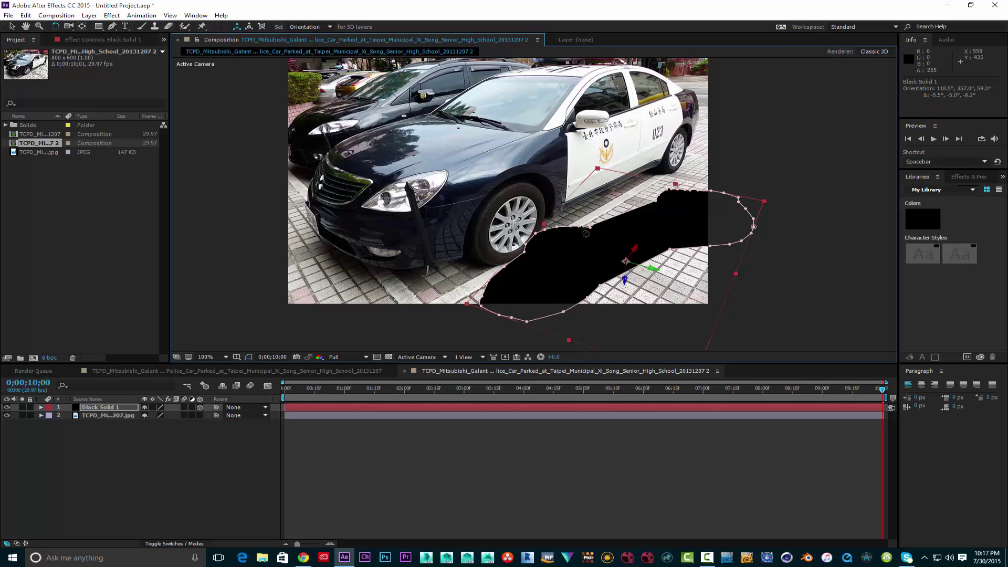
pyautogui.moveTo(692, 224); pyautogui.dragTo(696, 225)
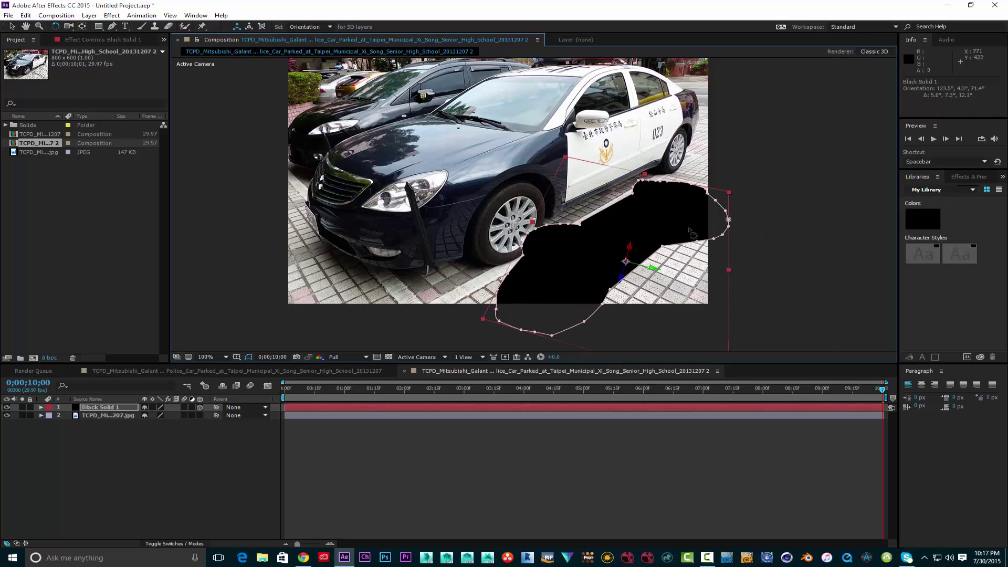
pyautogui.press(',')
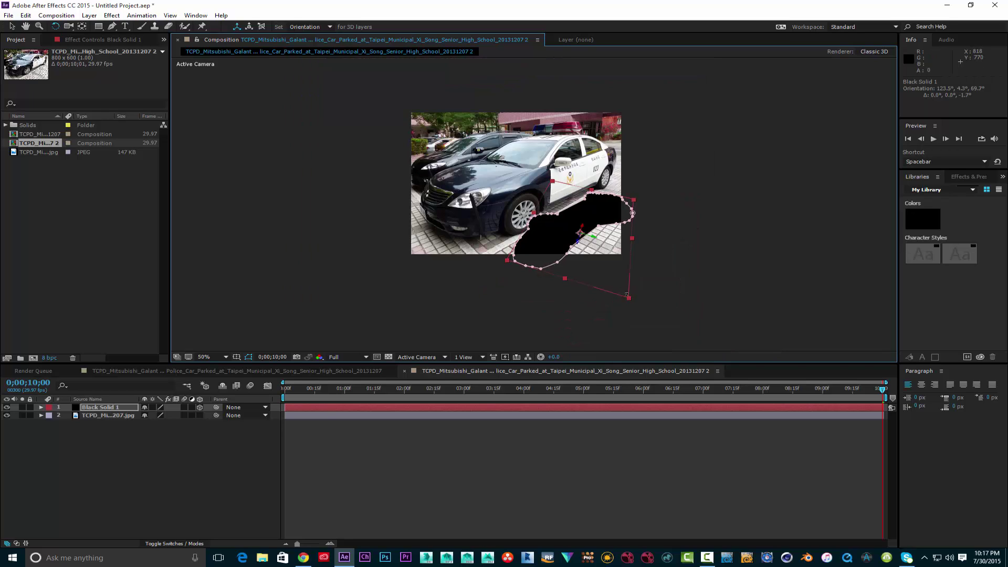
# Push the solid deeper in Z, scale it to 116% and rotate it 4° around Z
pyautogui.moveTo(632, 298); pyautogui.dragTo(630, 300)
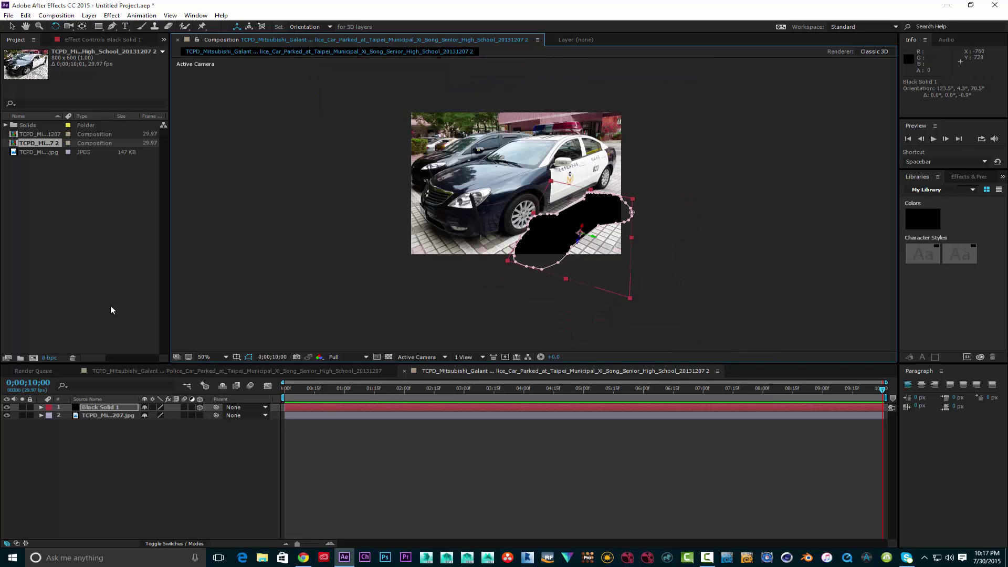
pyautogui.click(40, 407)
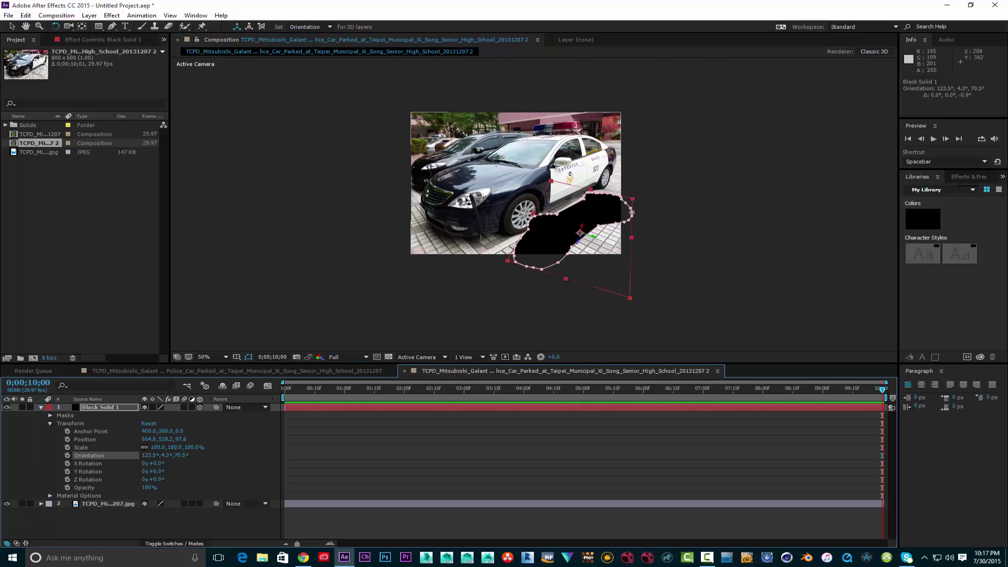
pyautogui.press('.')
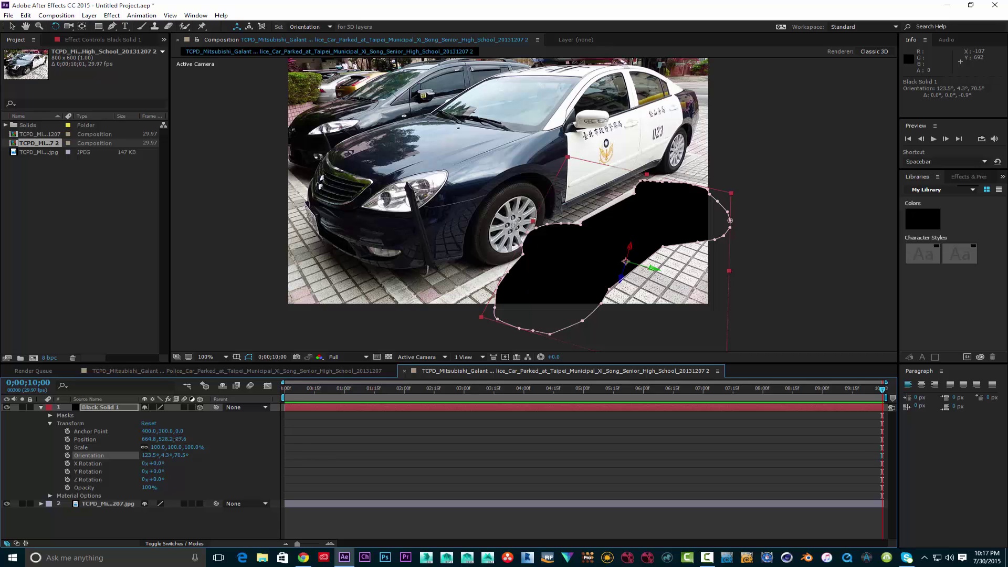
pyautogui.moveTo(177, 439); pyautogui.dragTo(179, 458)
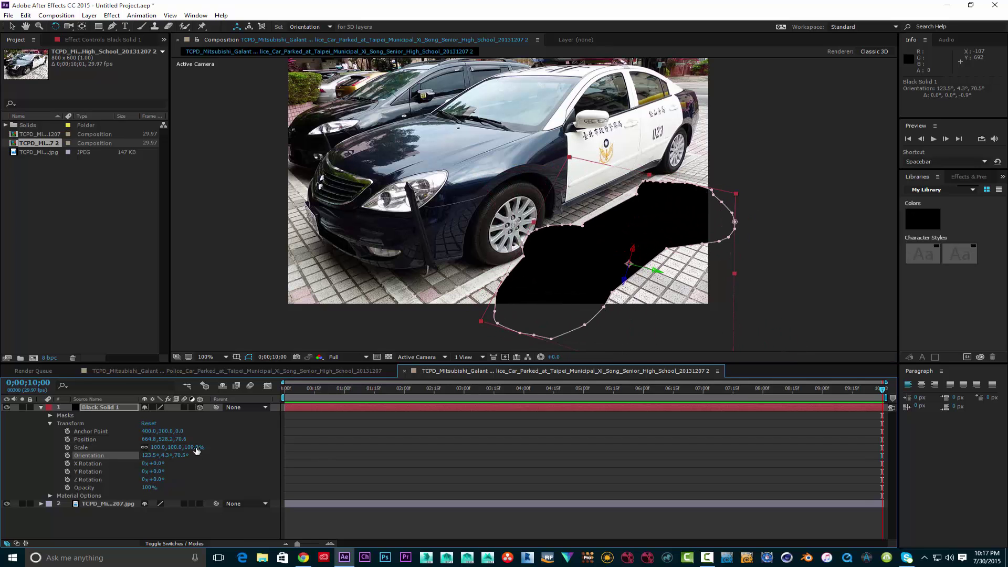
pyautogui.moveTo(194, 447); pyautogui.dragTo(206, 447)
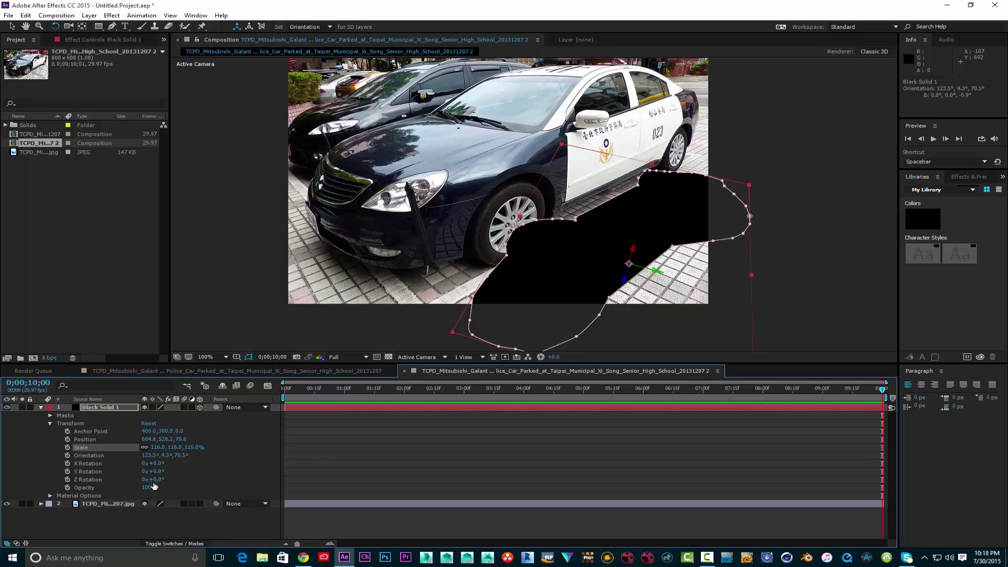
pyautogui.moveTo(153, 480)
pyautogui.mouseDown()
pyautogui.moveTo(163, 479)
pyautogui.moveTo(149, 471)
pyautogui.moveTo(166, 471)
pyautogui.moveTo(149, 463)
pyautogui.mouseUp()
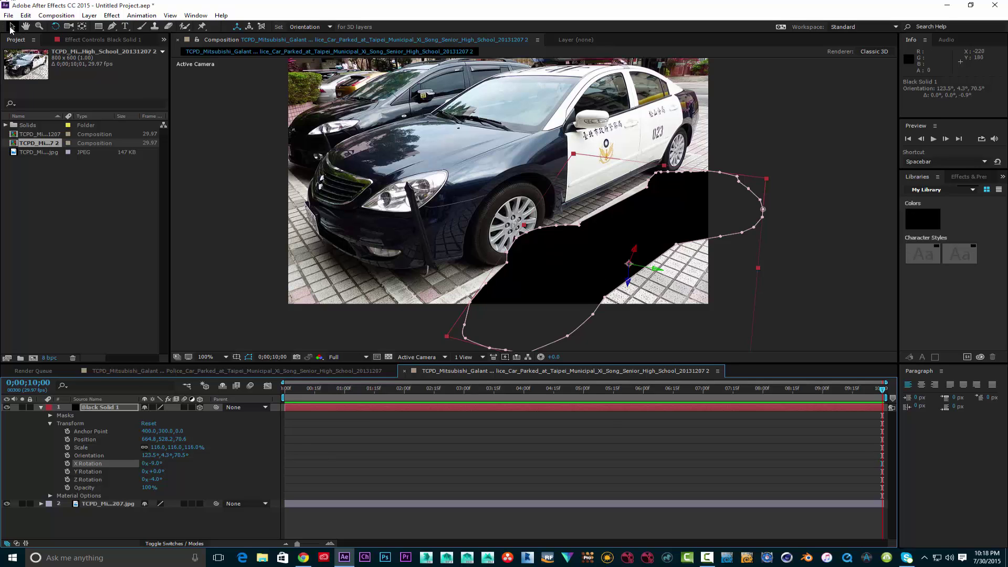
# Move the shadow solid back beside the car to position 721.5, 552.5, 259.2
pyautogui.click(11, 26)
pyautogui.moveTo(636, 250); pyautogui.dragTo(630, 295)
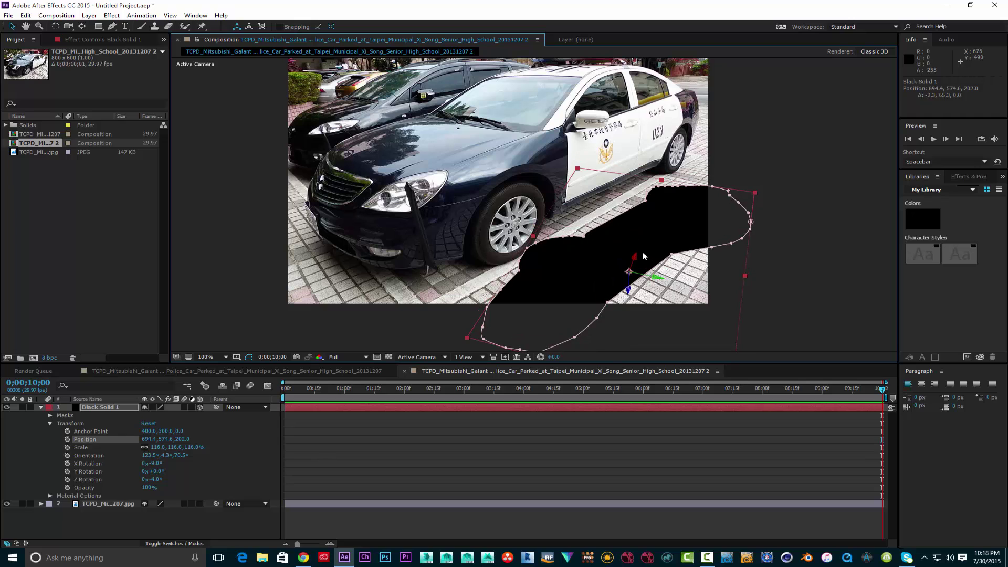
pyautogui.moveTo(635, 257); pyautogui.dragTo(631, 286)
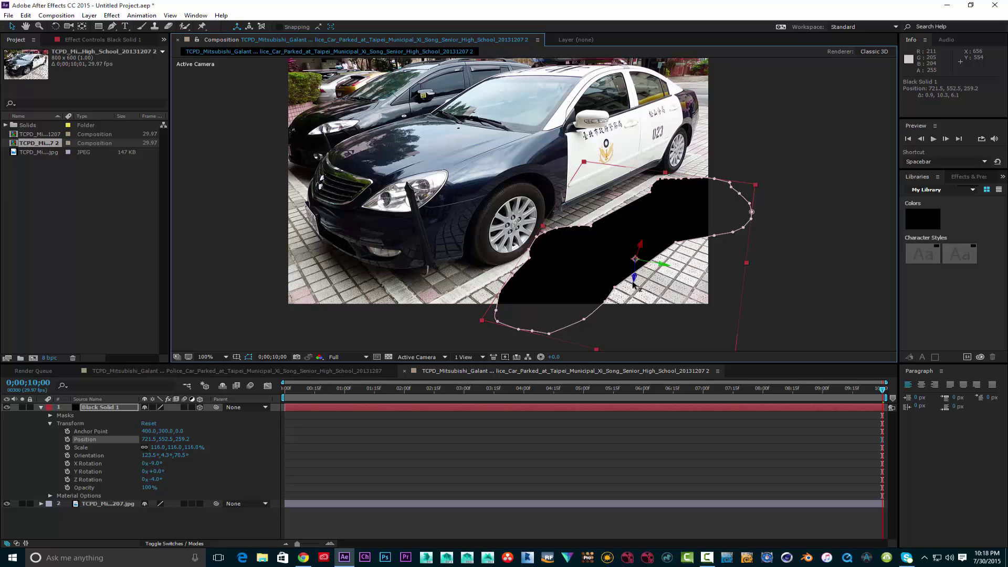
# Show Black Solid 1's mask by layer name and keep its mask mode as Add
pyautogui.click(37, 408)
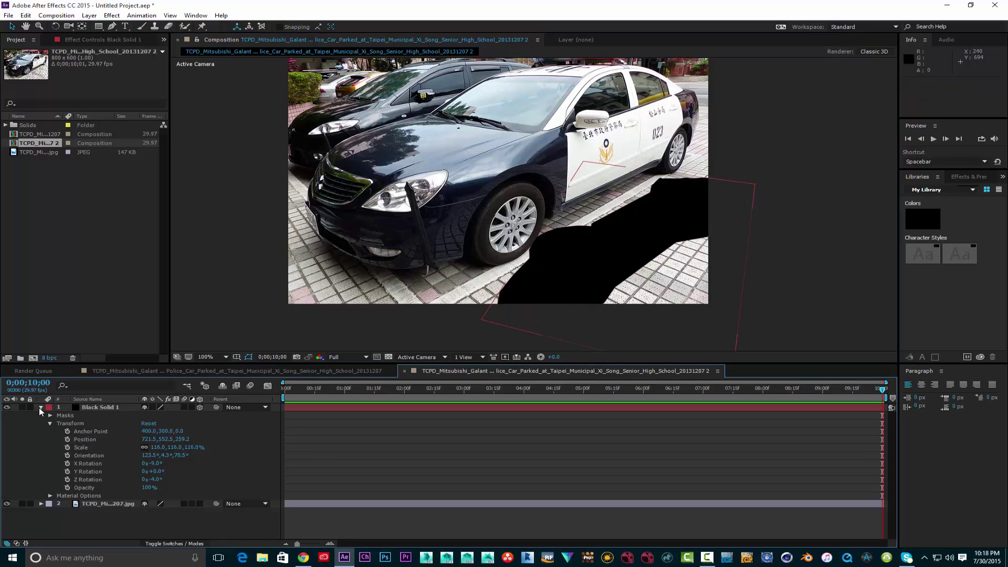
pyautogui.click(105, 407)
pyautogui.press('m')
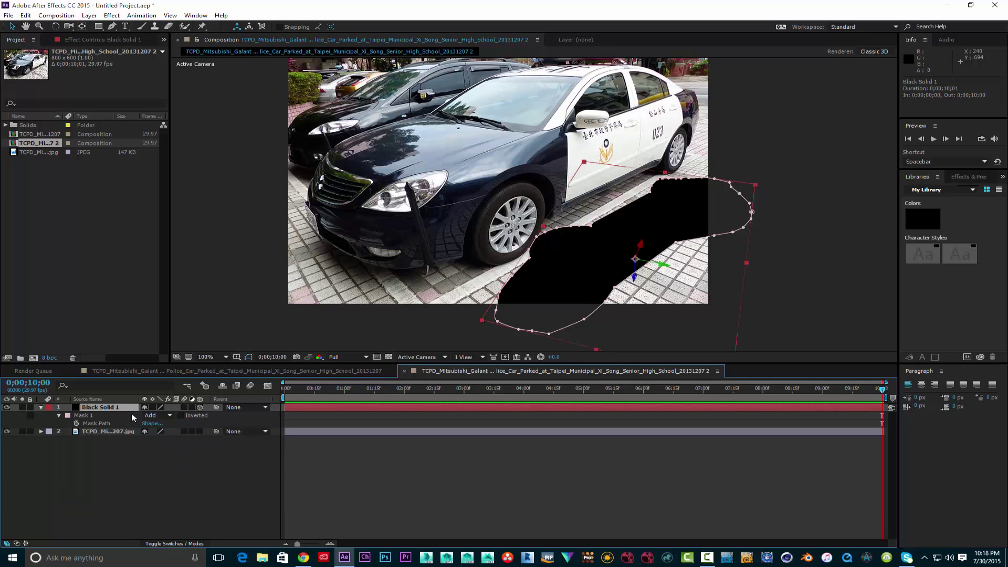
pyautogui.click(97, 399)
pyautogui.press('m')
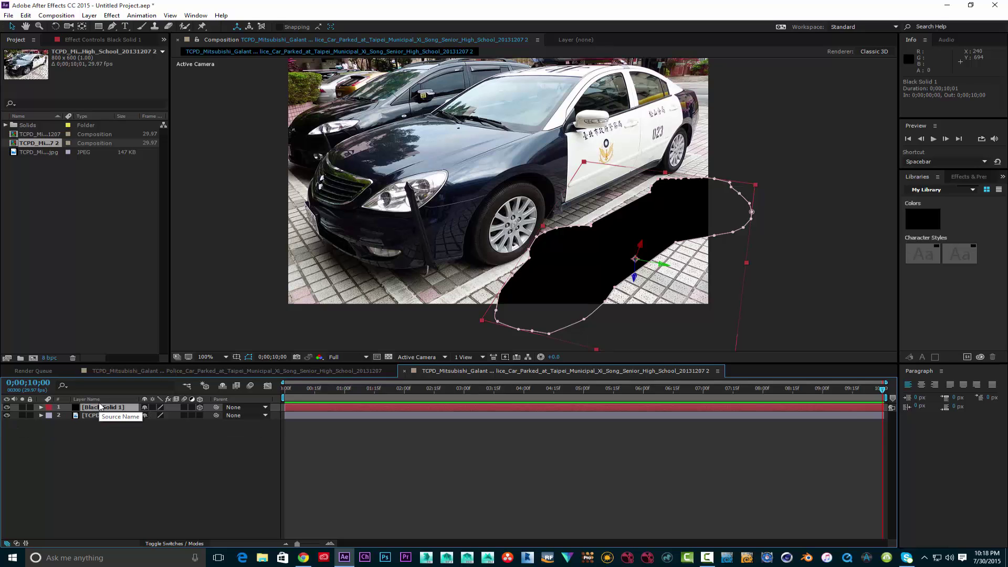
pyautogui.press('m')
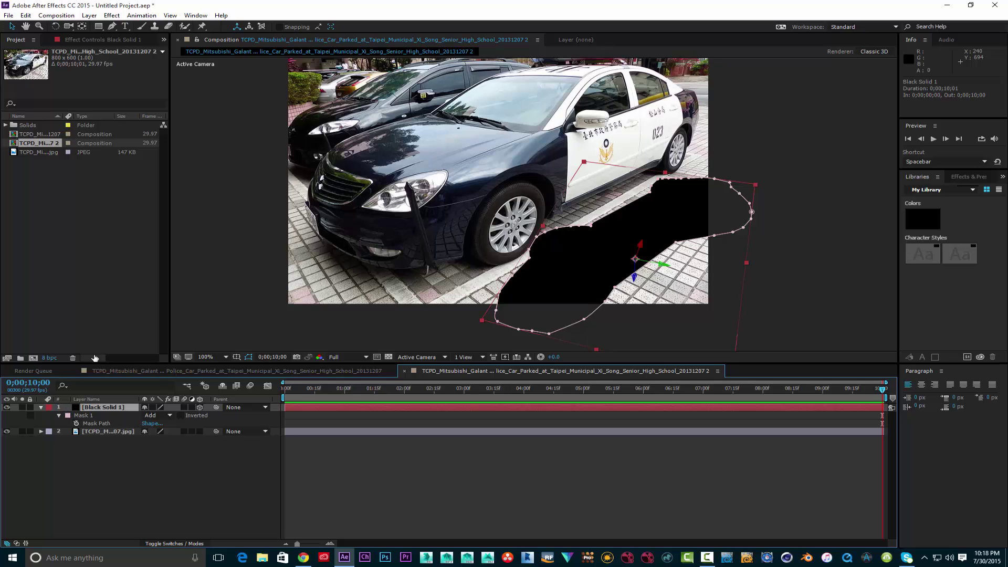
pyautogui.click(249, 356)
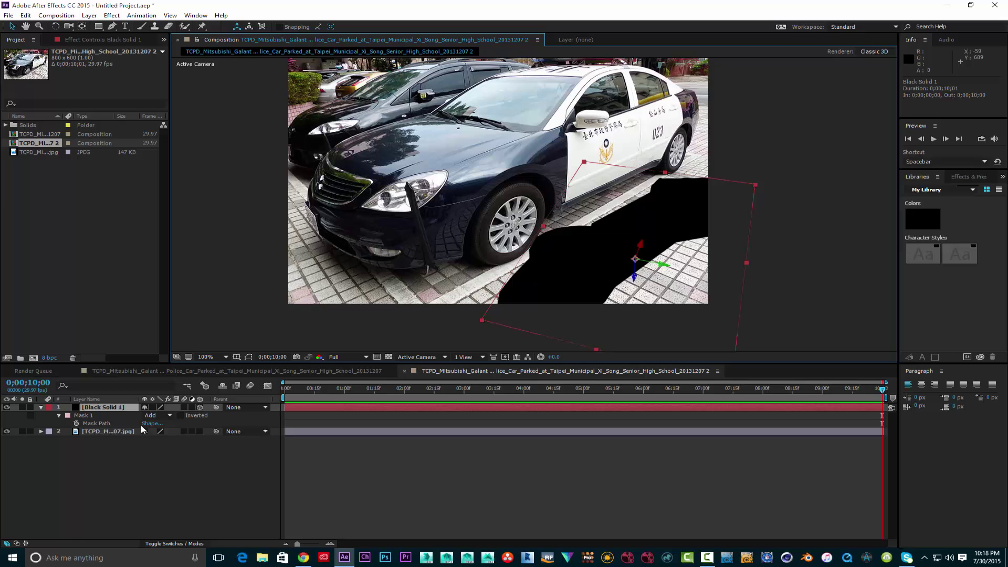
pyautogui.click(163, 416)
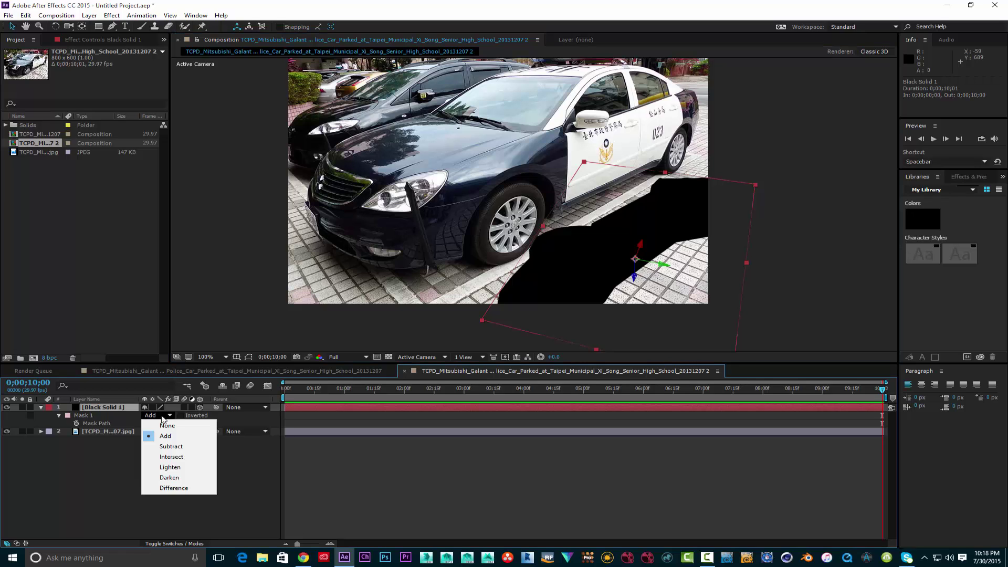
pyautogui.click(115, 447)
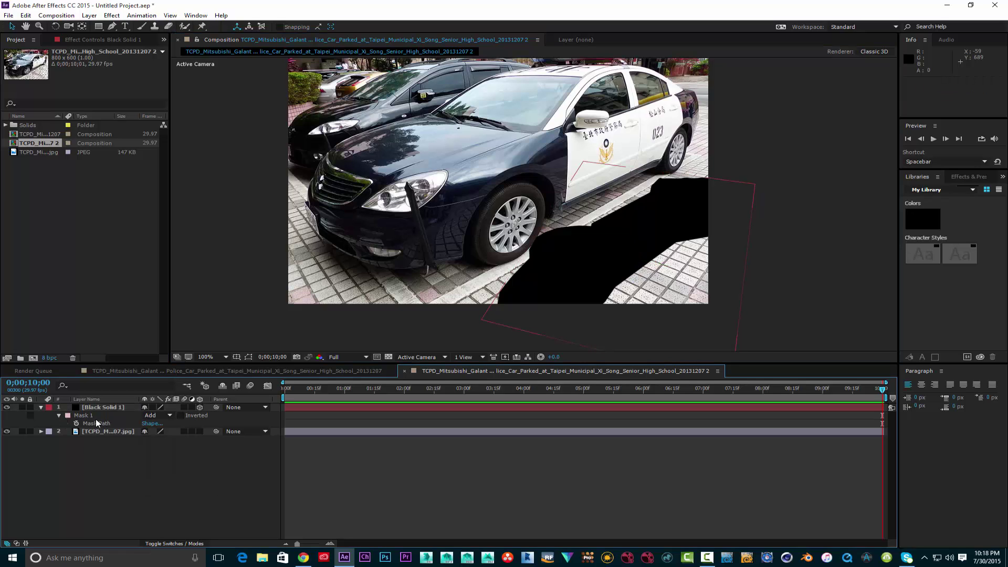
# Toggle the solid's 3D switch off and on, then move it to 641.4, 418.6, 0.0
pyautogui.click(200, 407)
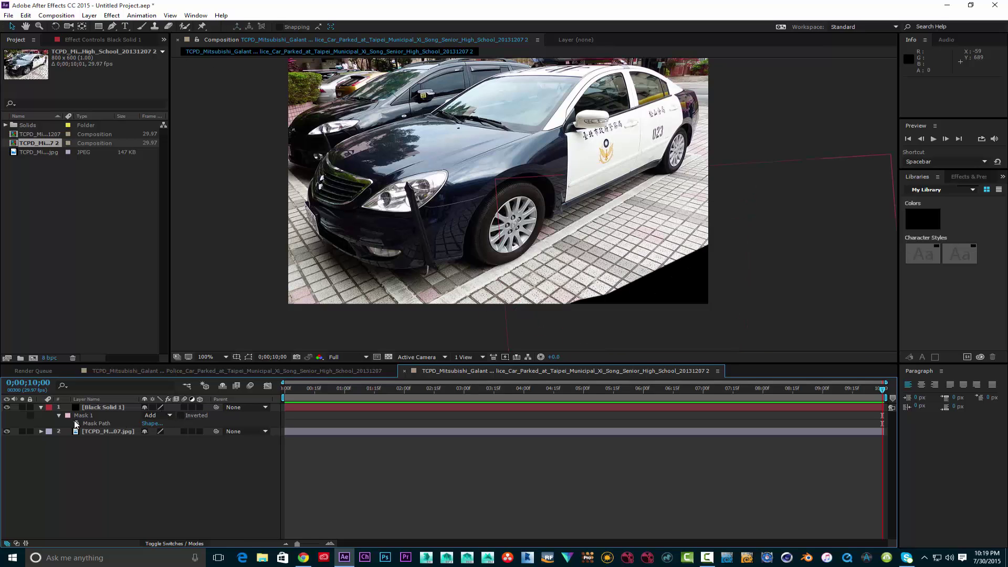
pyautogui.click(201, 405)
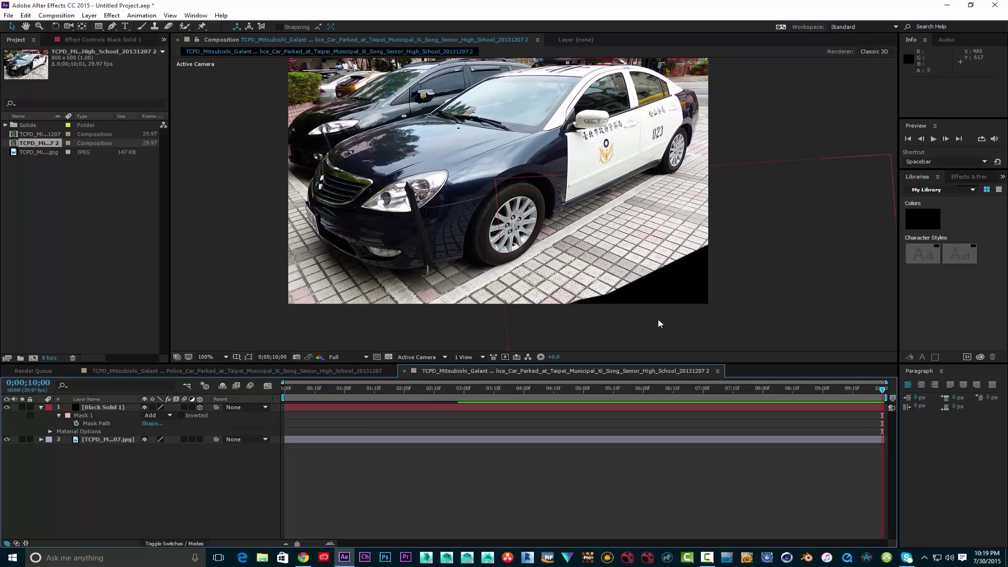
pyautogui.moveTo(688, 294); pyautogui.dragTo(634, 217)
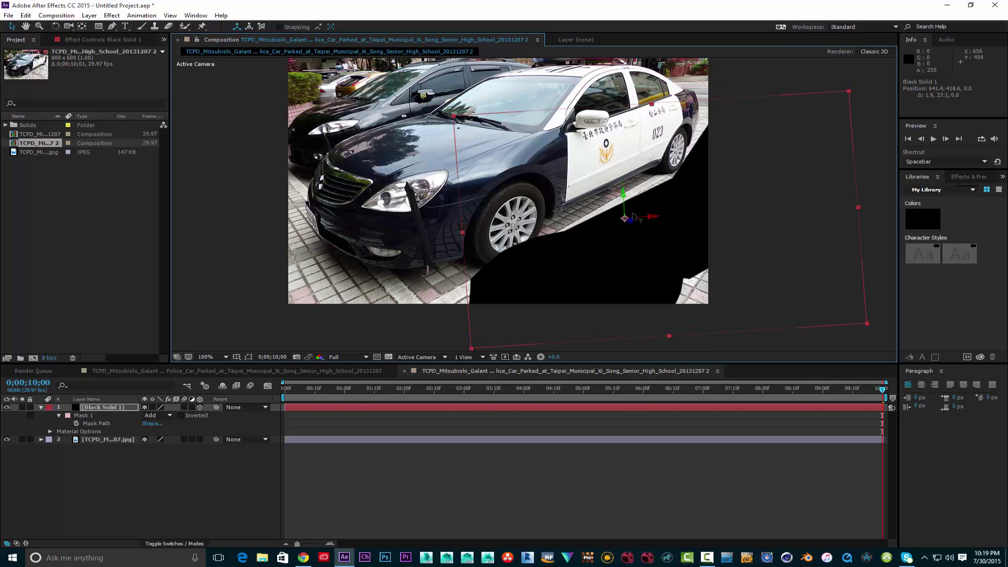
# Set Mask 1's Mask Feather to 62 pixels for soft shadow edges
pyautogui.click(41, 408)
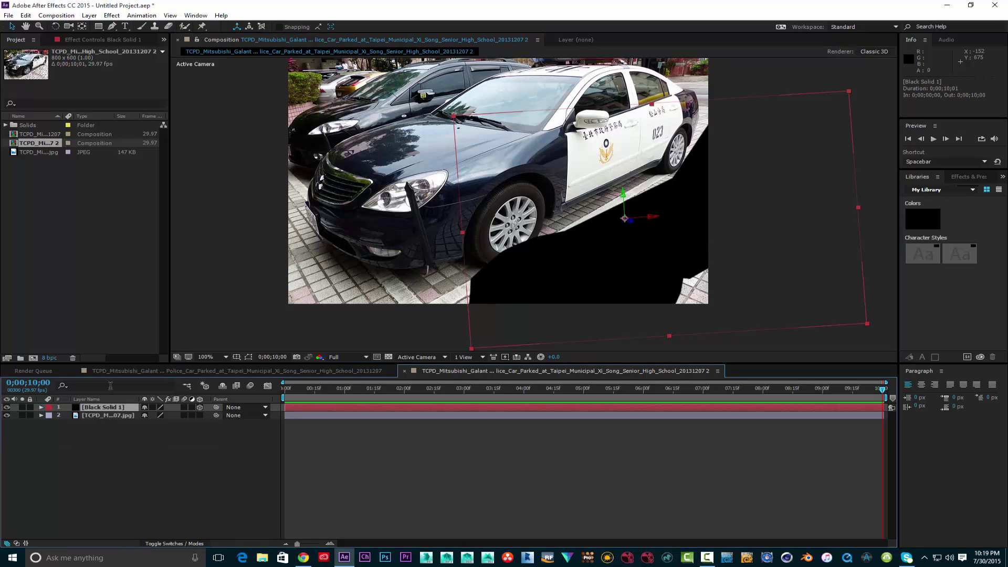
pyautogui.press('f')
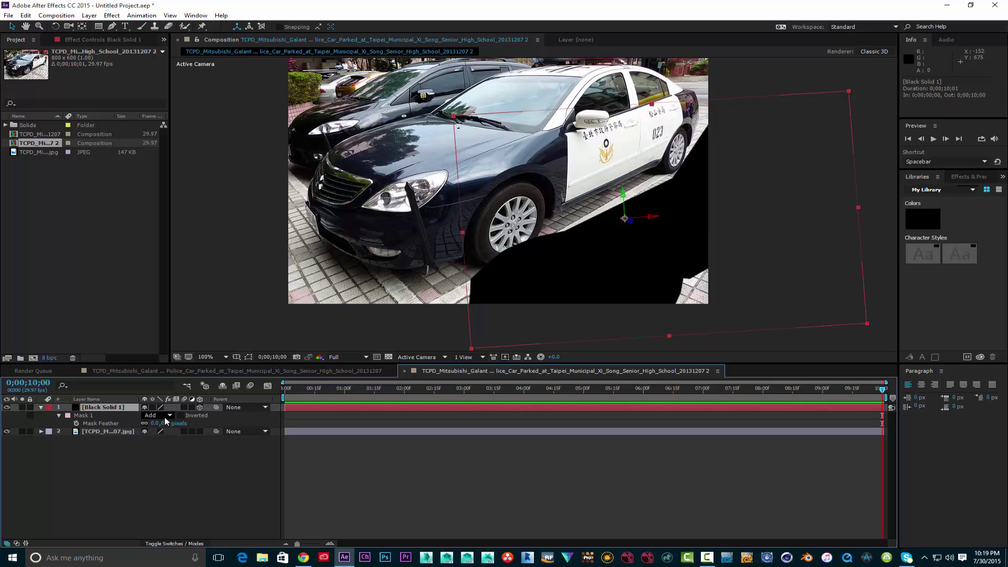
pyautogui.moveTo(163, 423); pyautogui.dragTo(195, 423)
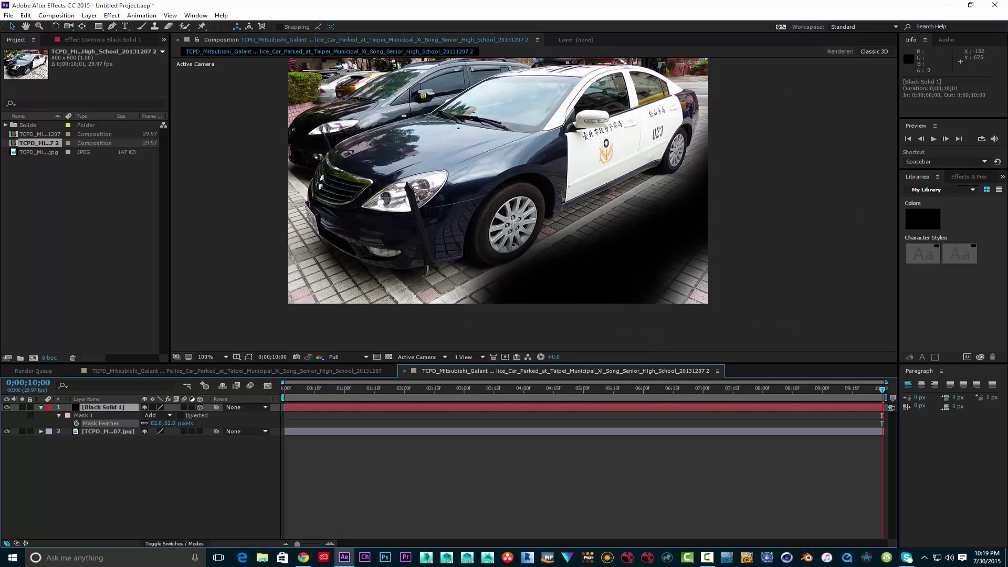
pyautogui.click(188, 416)
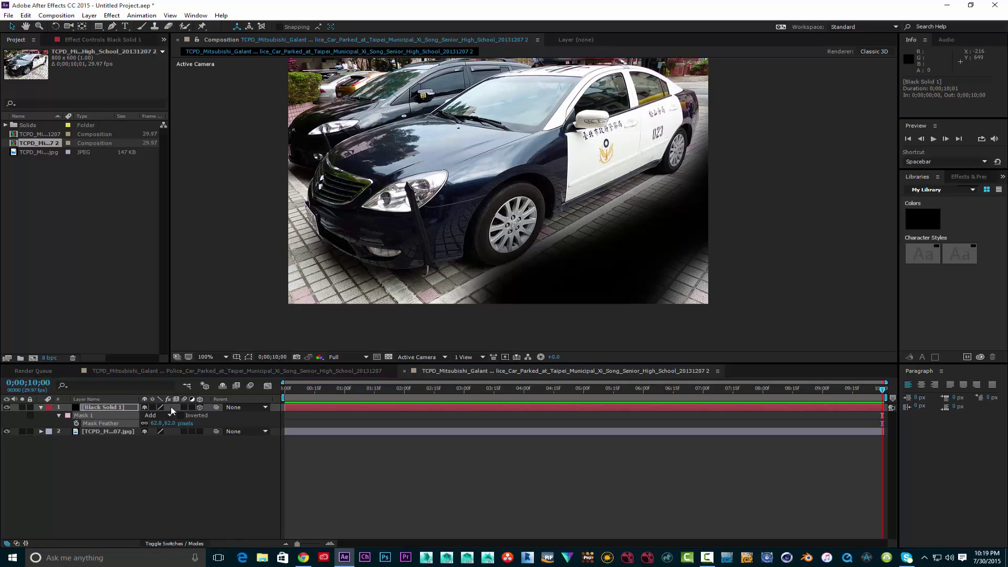
pyautogui.click(40, 406)
# Reduce the shadow solid's opacity to 83% so pavement texture shows through, then deselect it
pyautogui.click(40, 406)
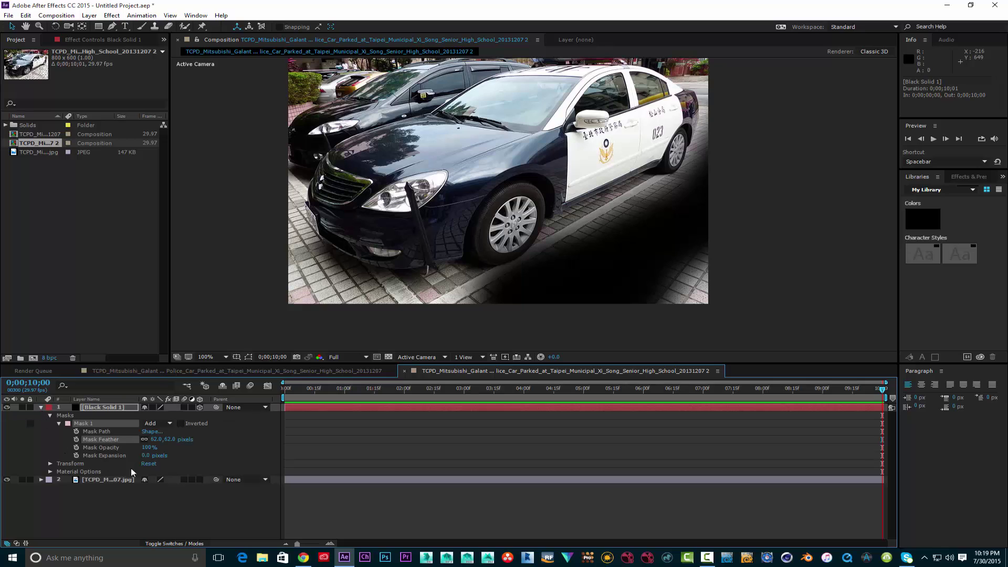
pyautogui.click(49, 414)
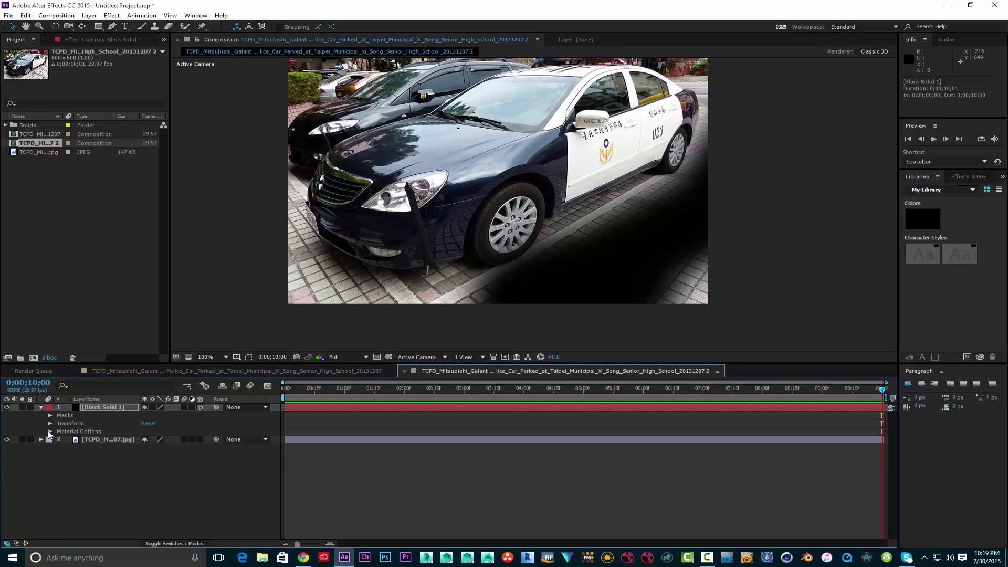
pyautogui.click(50, 423)
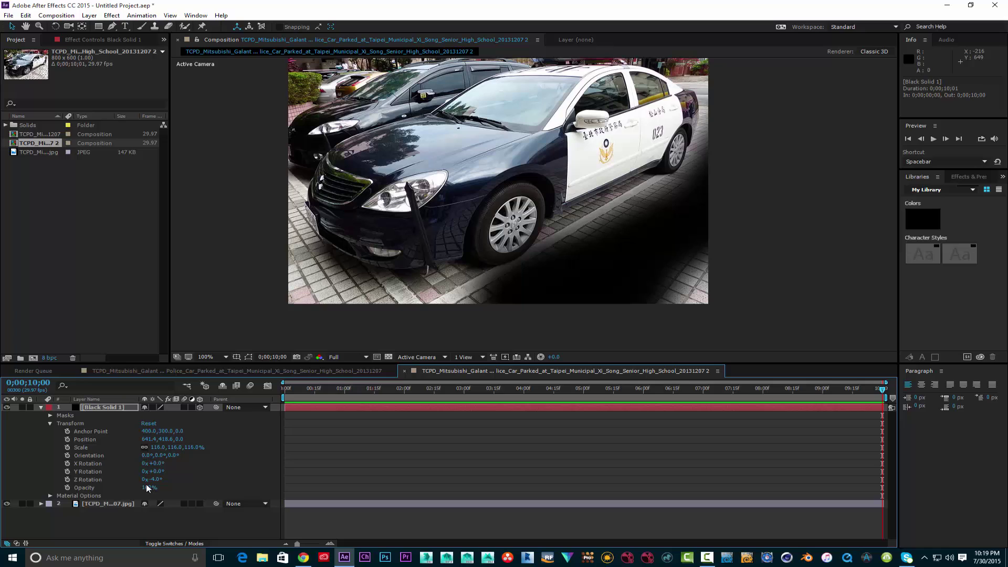
pyautogui.moveTo(150, 492); pyautogui.dragTo(137, 490)
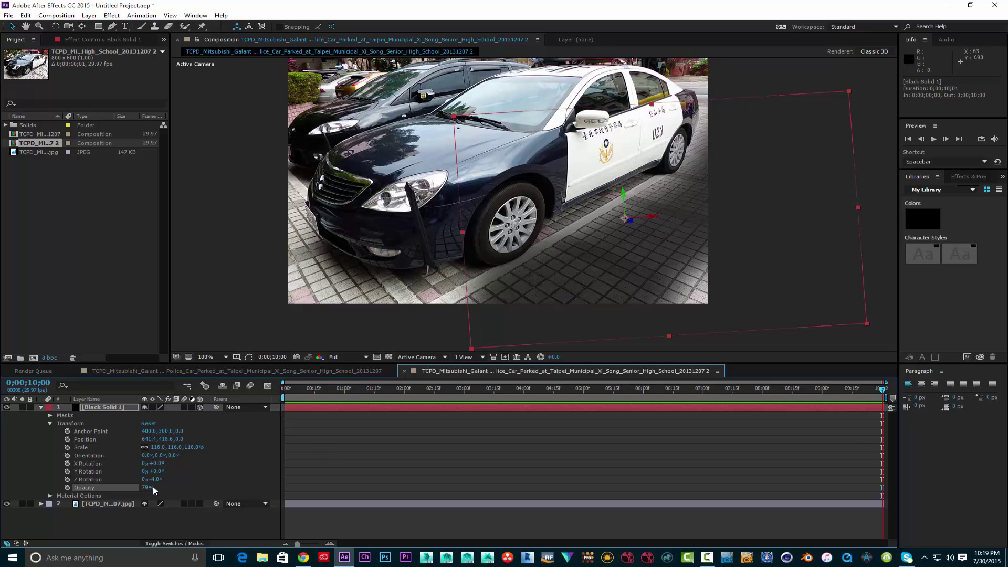
pyautogui.moveTo(149, 490); pyautogui.dragTo(152, 488)
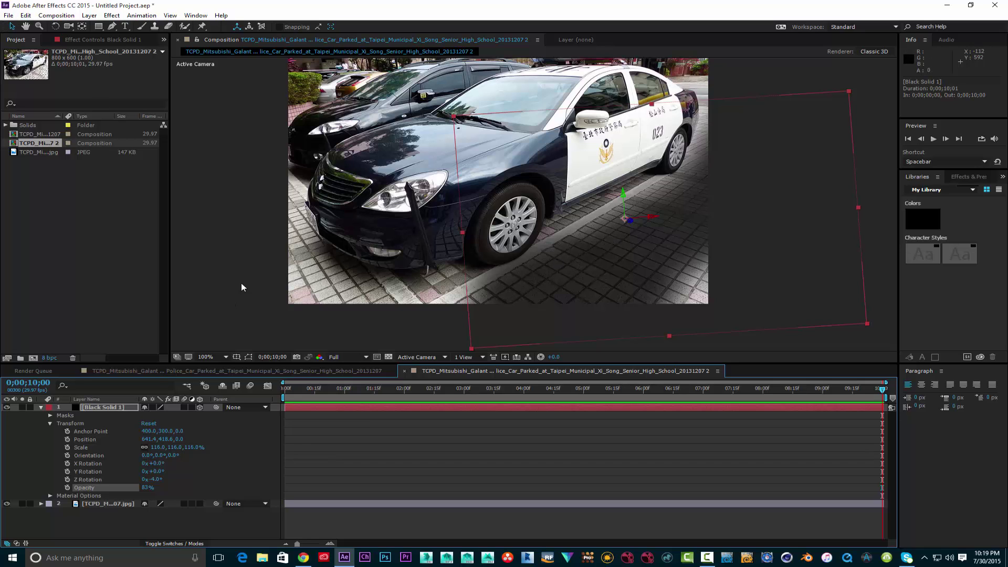
pyautogui.click(262, 291)
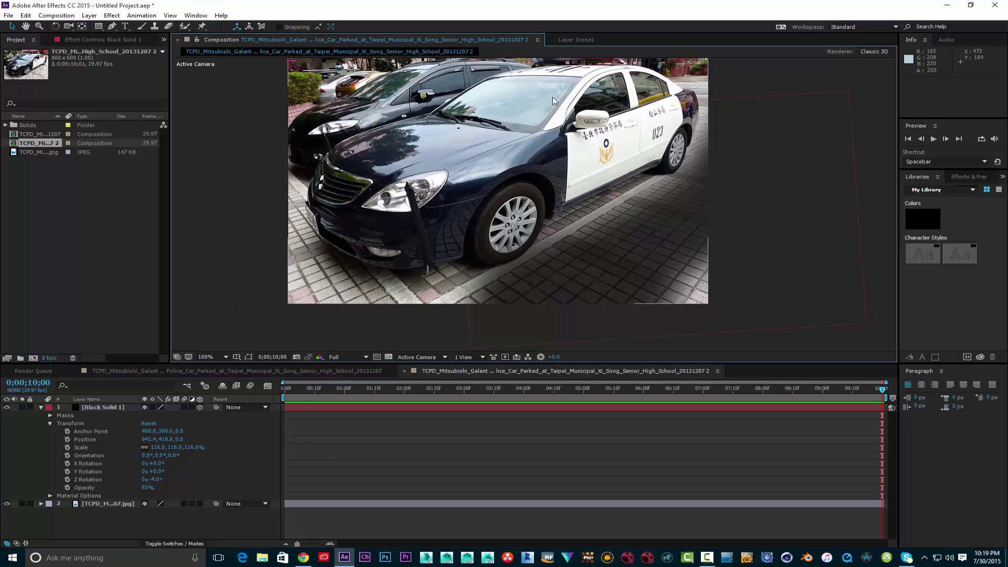
# Scale the shadow solid to 70% and place it on the pavement beside the car
pyautogui.moveTo(659, 276); pyautogui.dragTo(634, 268)
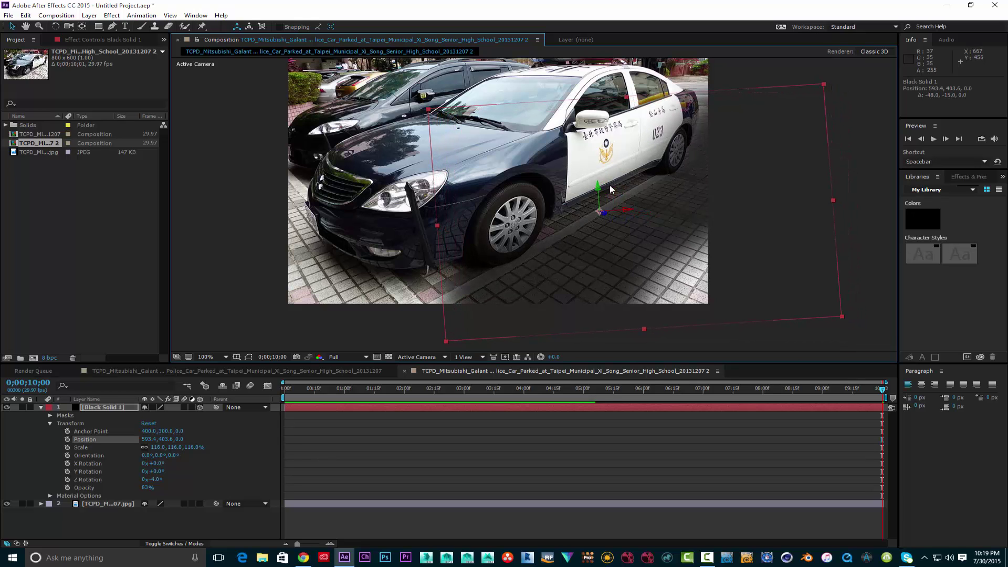
pyautogui.moveTo(599, 208); pyautogui.dragTo(601, 243)
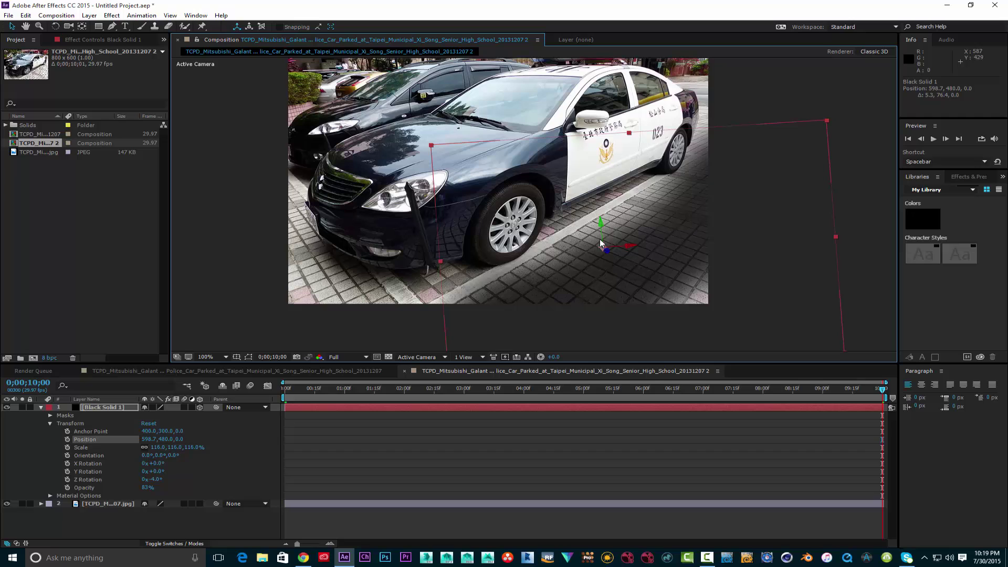
pyautogui.moveTo(622, 275); pyautogui.dragTo(597, 256)
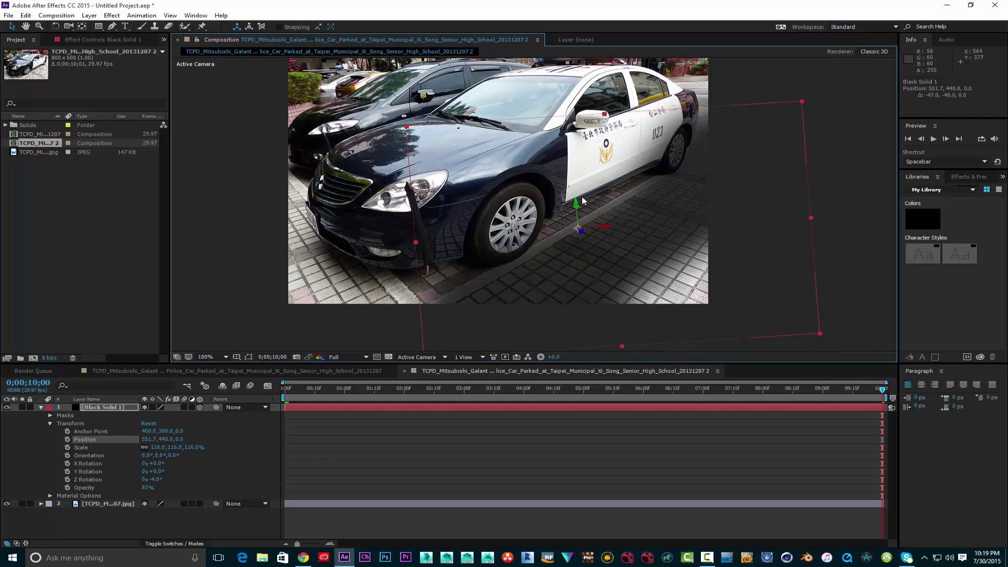
pyautogui.moveTo(583, 201); pyautogui.dragTo(575, 243)
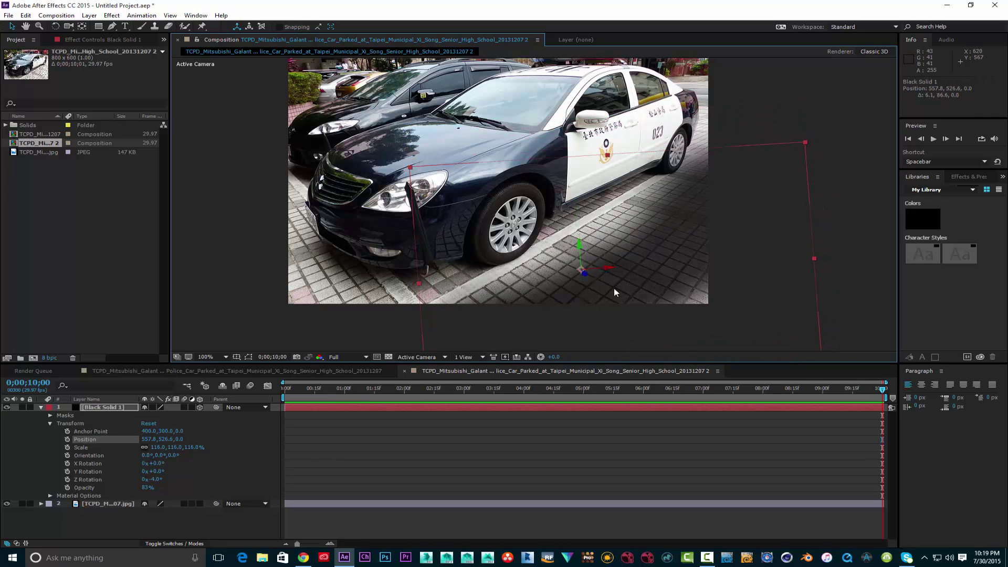
pyautogui.moveTo(616, 292); pyautogui.dragTo(609, 260)
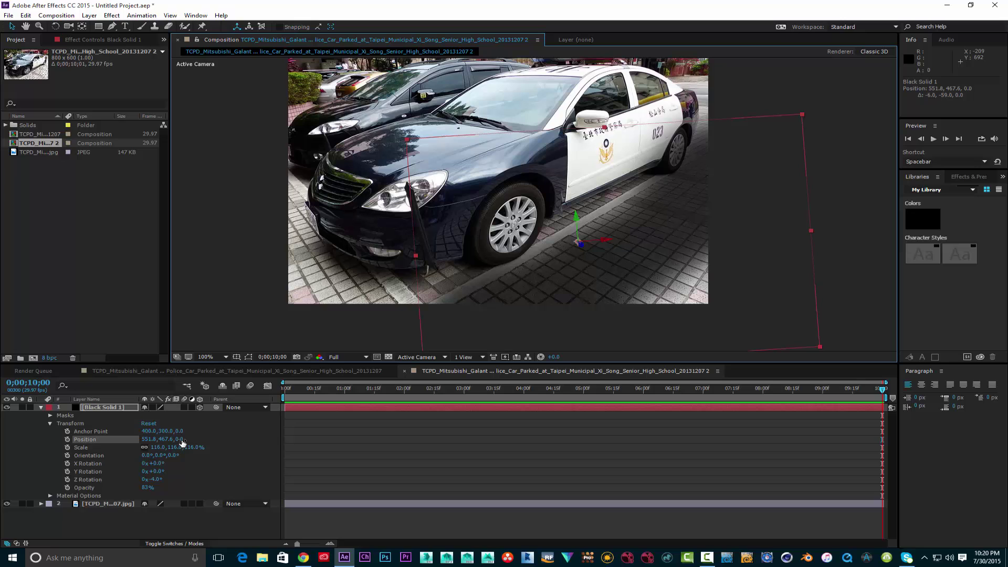
pyautogui.moveTo(194, 448); pyautogui.dragTo(162, 447)
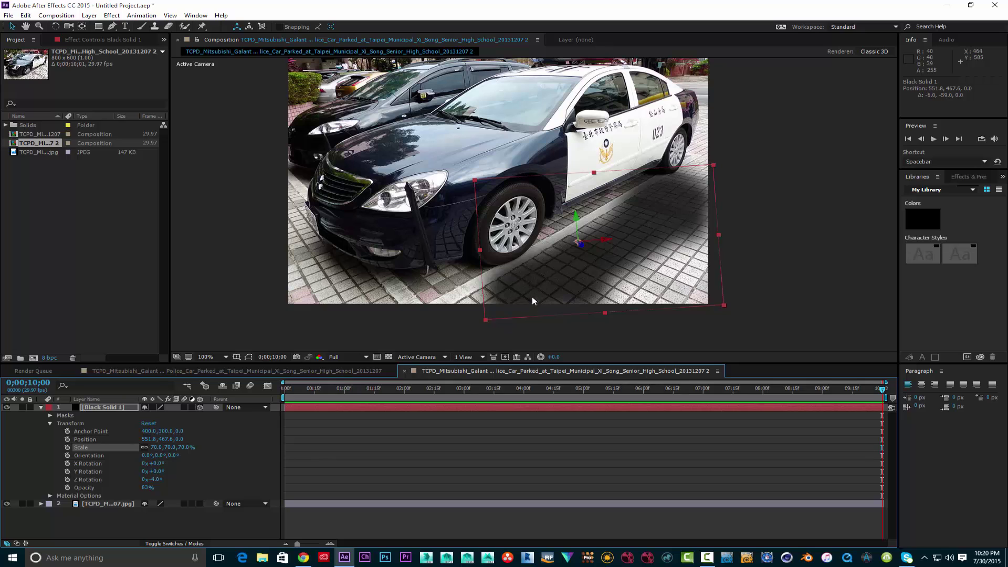
pyautogui.moveTo(531, 297); pyautogui.dragTo(600, 264)
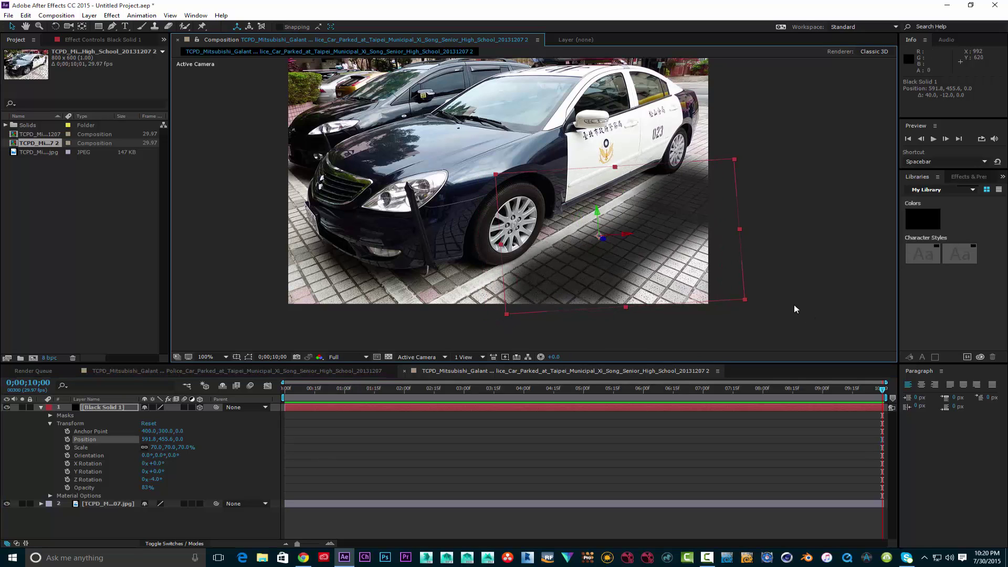
# Tilt the shadow solid with the Rotation tool to Orientation 4.1°, 8.0°, 359.7°
pyautogui.click(56, 26)
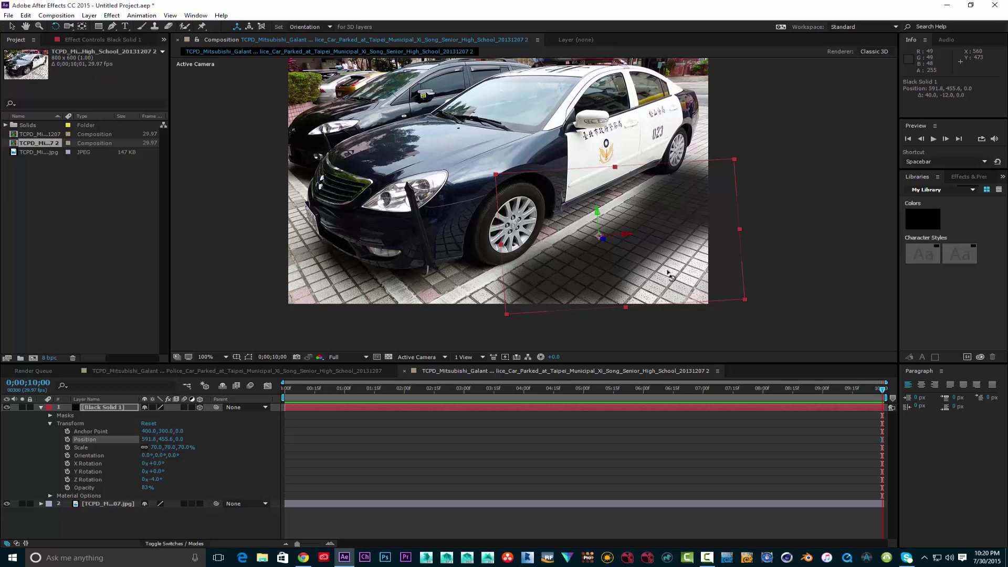
pyautogui.click(751, 299)
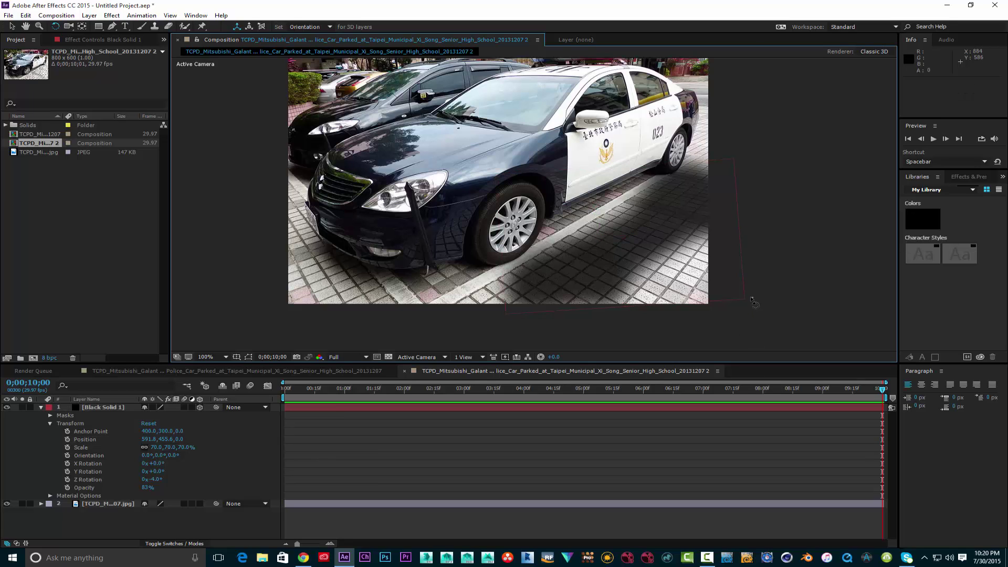
pyautogui.click(744, 299)
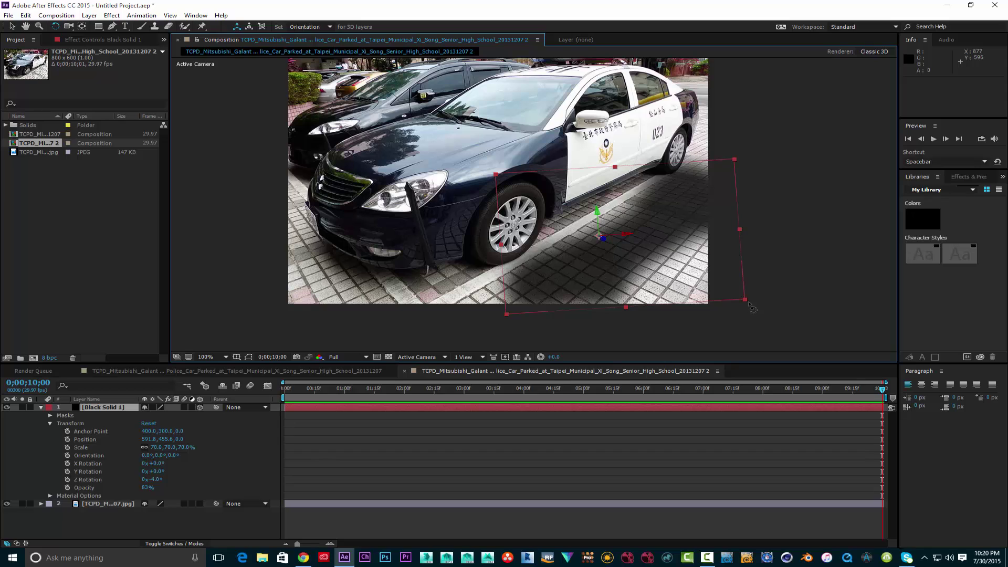
pyautogui.click(749, 304)
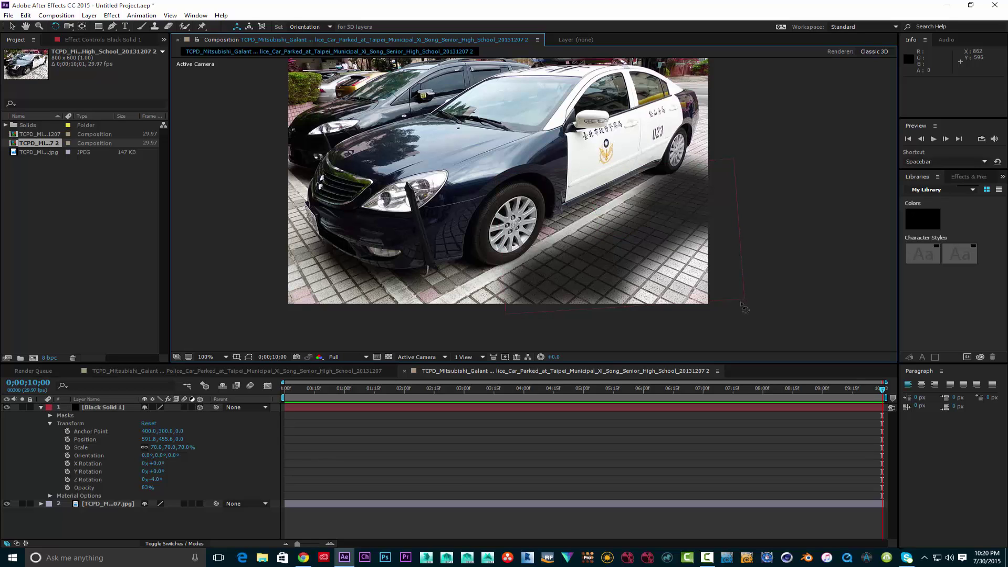
pyautogui.click(742, 297)
pyautogui.moveTo(740, 299); pyautogui.dragTo(737, 301)
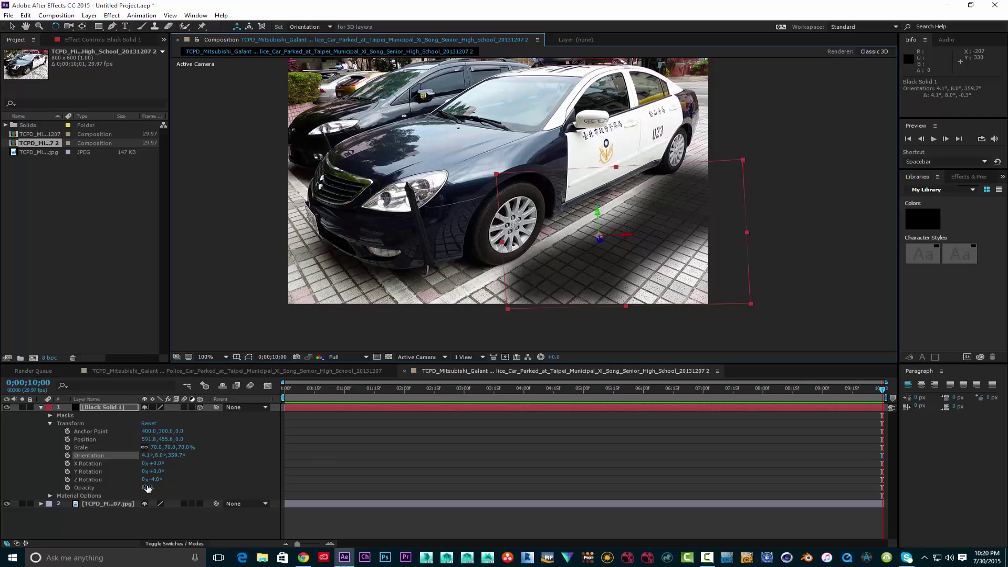
# Set the shadow to 74% opacity and nudge it left to 582.8, 458.6
pyautogui.moveTo(147, 488); pyautogui.dragTo(141, 489)
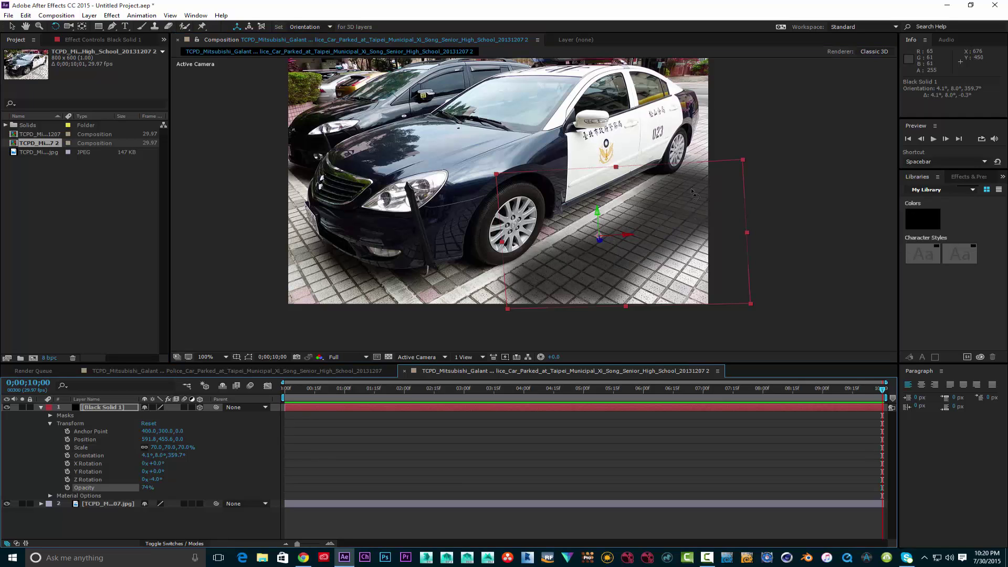
pyautogui.click(12, 26)
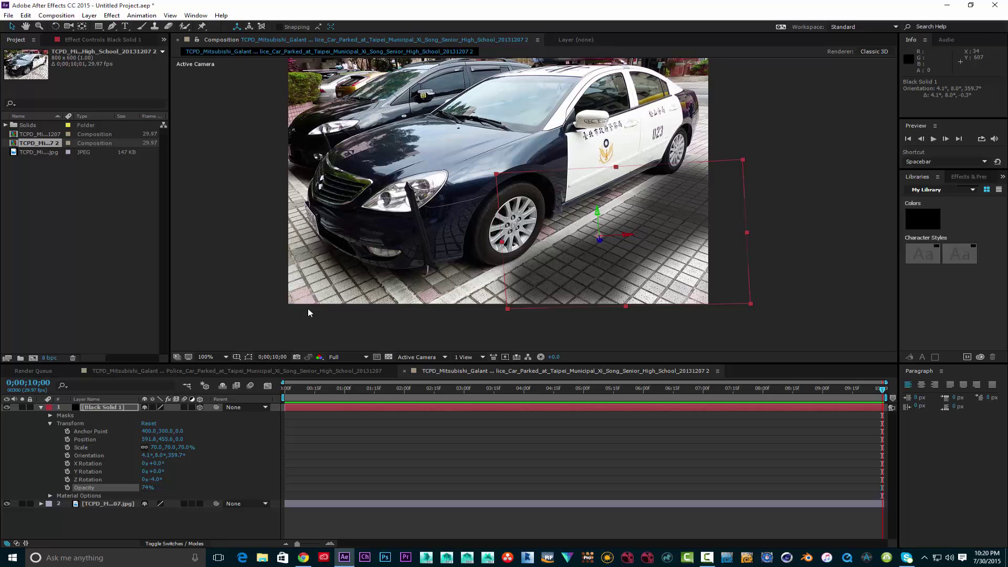
pyautogui.click(256, 297)
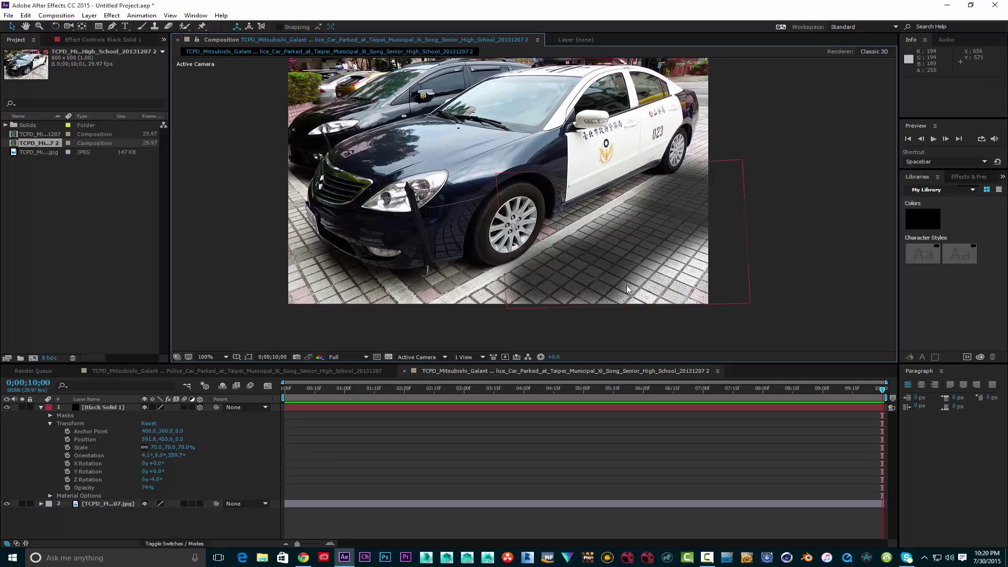
pyautogui.moveTo(628, 280)
pyautogui.mouseDown()
pyautogui.moveTo(619, 276)
pyautogui.moveTo(627, 287)
pyautogui.mouseUp()
pyautogui.click(454, 307)
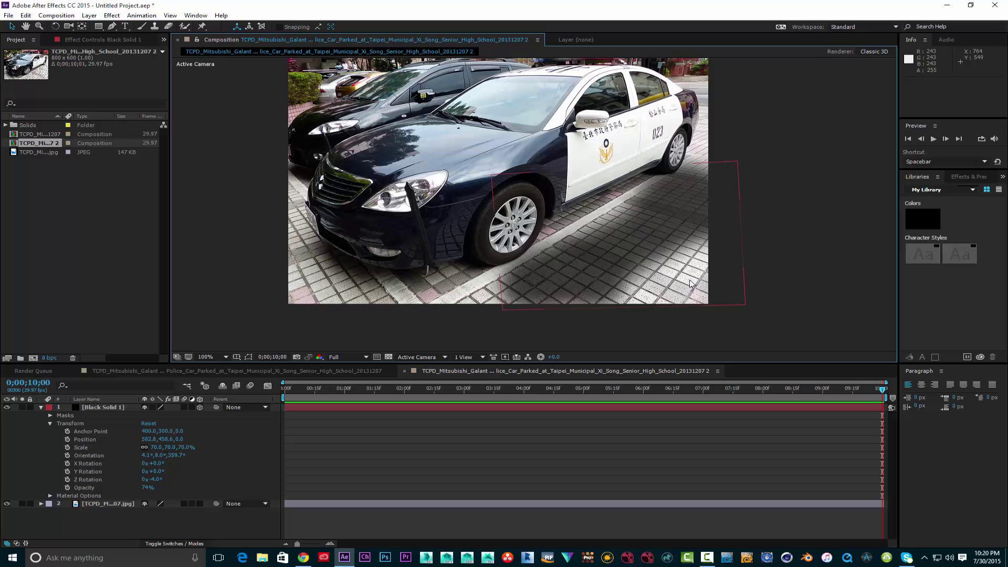
# Inspect the shadow at 200% zoom, return to 100%, and collapse Black Solid 1's properties
pyautogui.press('.')
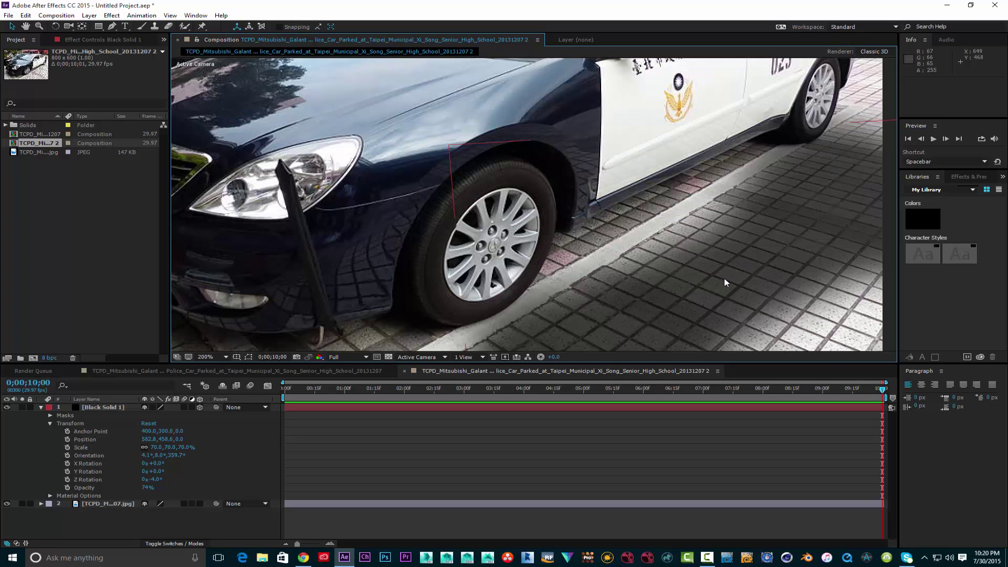
pyautogui.moveTo(725, 282); pyautogui.dragTo(607, 162)
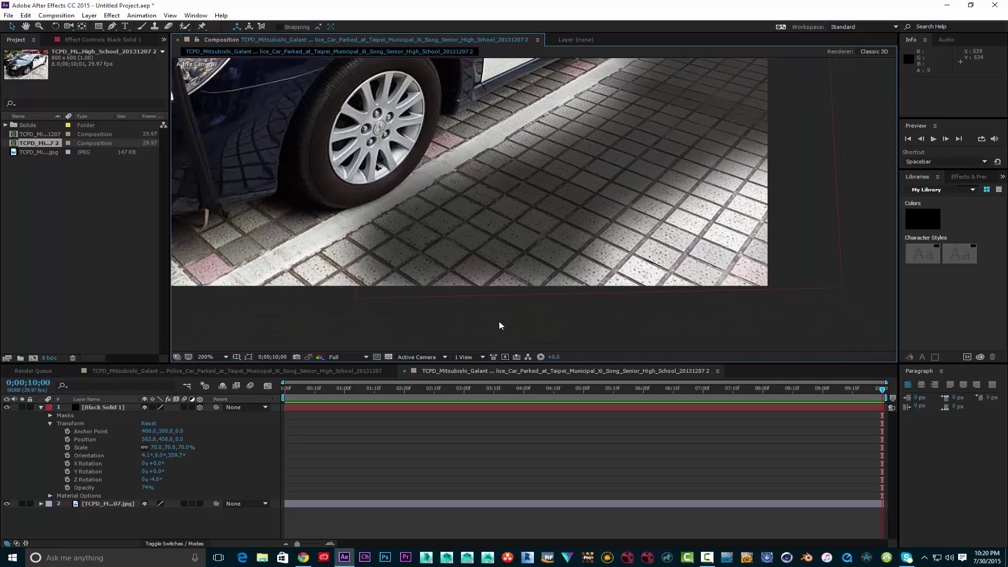
pyautogui.press(',')
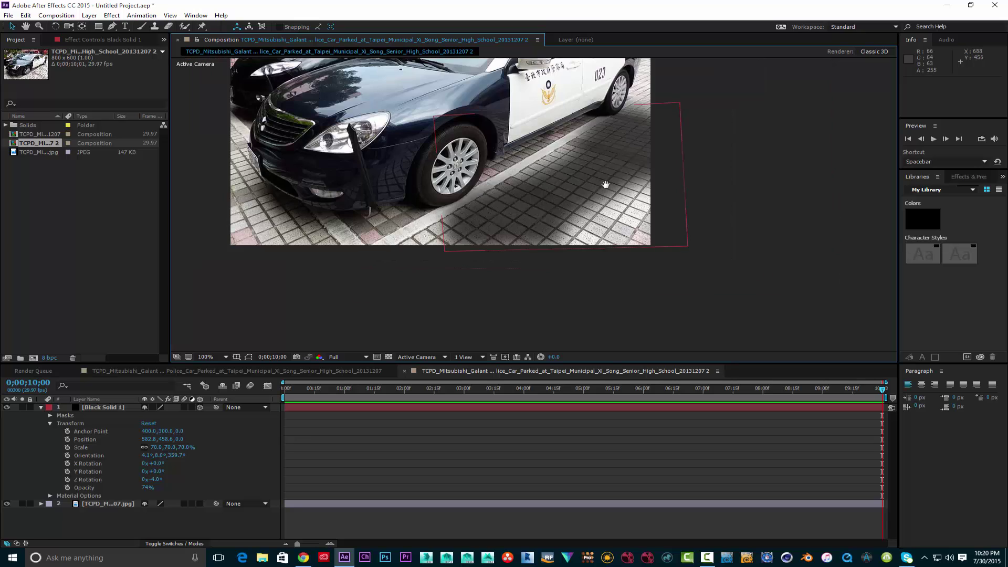
pyautogui.moveTo(603, 185); pyautogui.dragTo(699, 258)
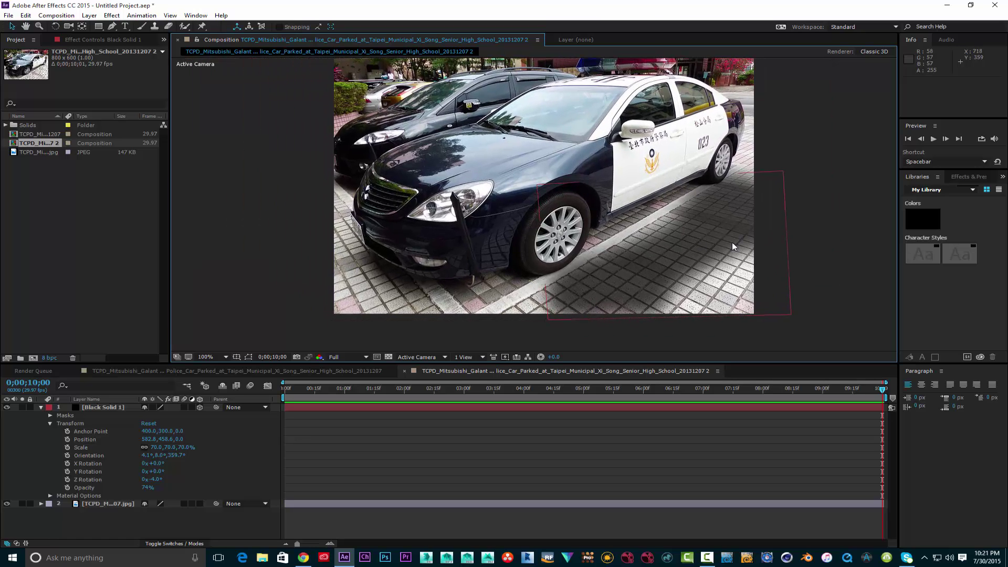
pyautogui.moveTo(809, 277); pyautogui.dragTo(380, 295)
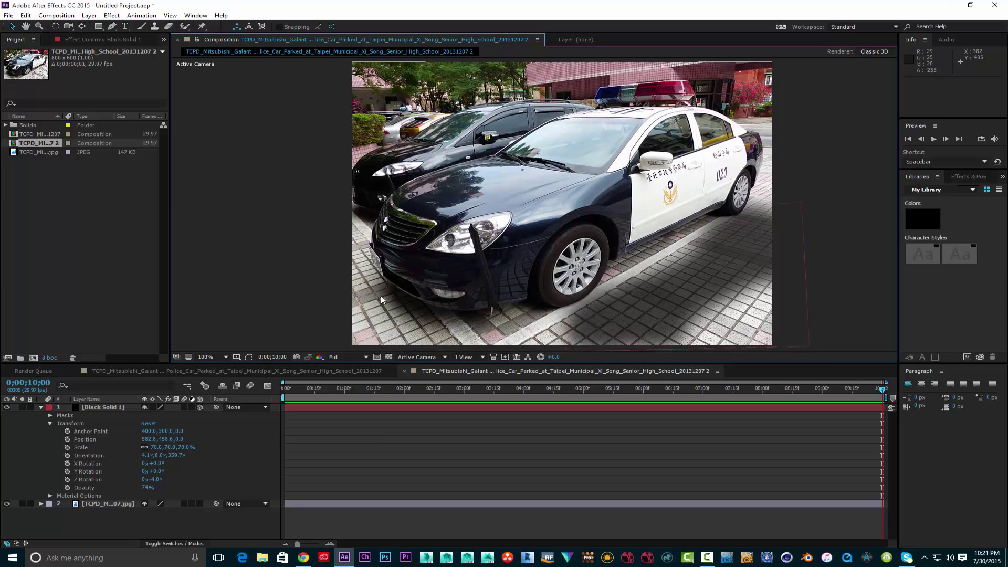
pyautogui.click(40, 408)
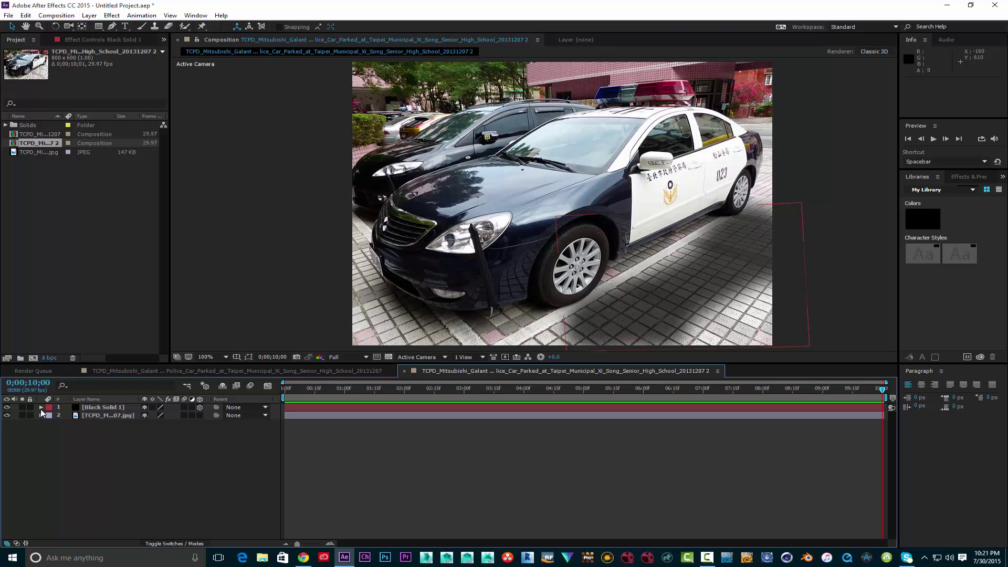